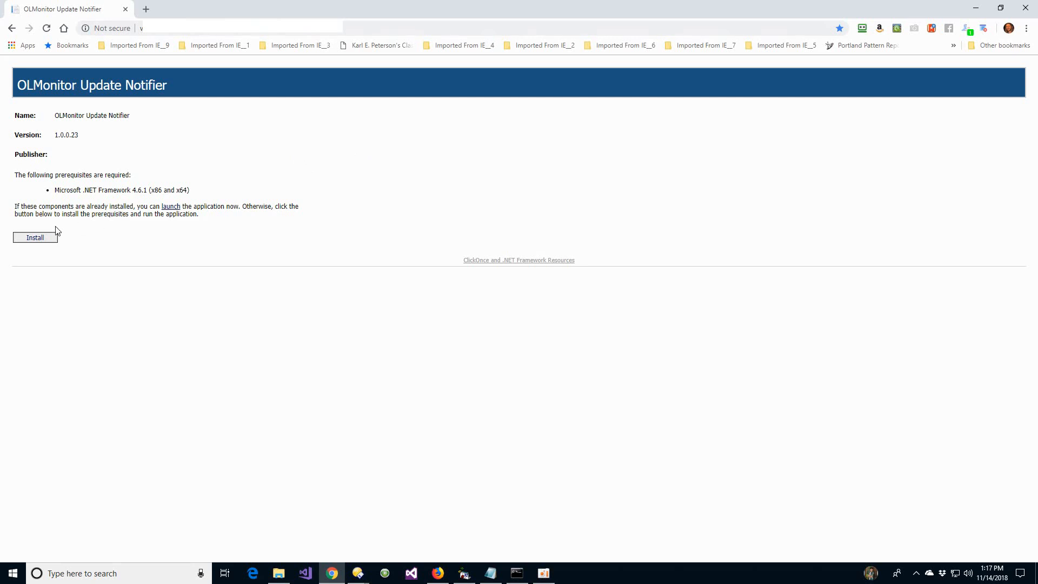
- Download the OLMonitor Update Notifier setup, run it past the SmartScreen block, and clear the browser away from the notifier window
left_click(42, 239)
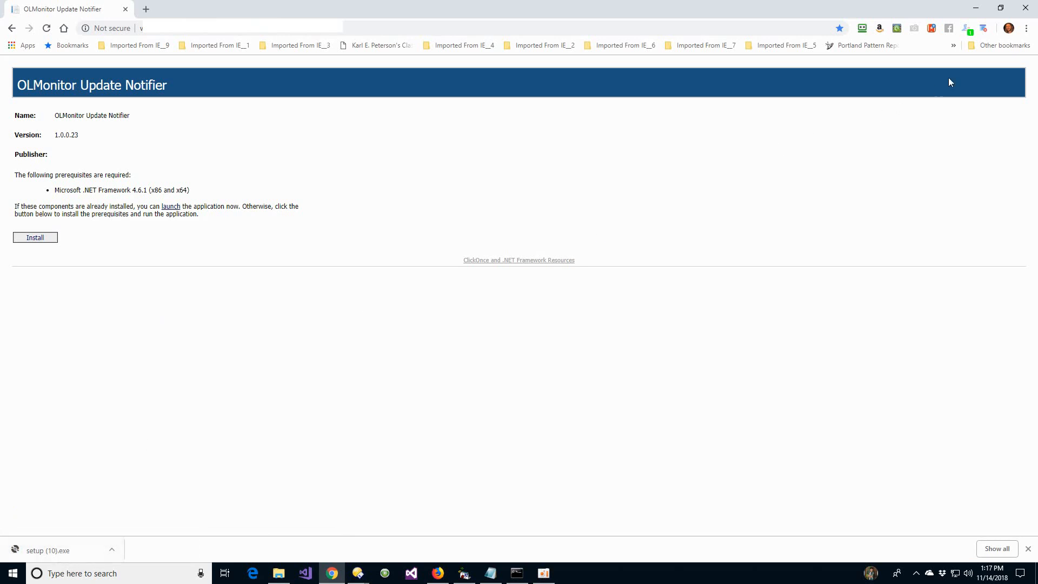
left_click(1026, 28)
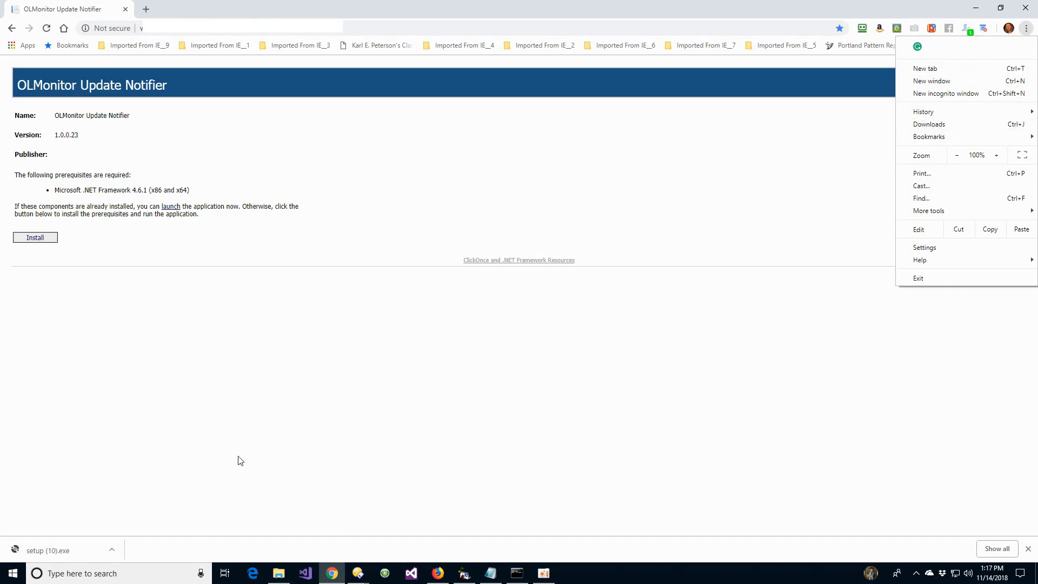
left_click(46, 555)
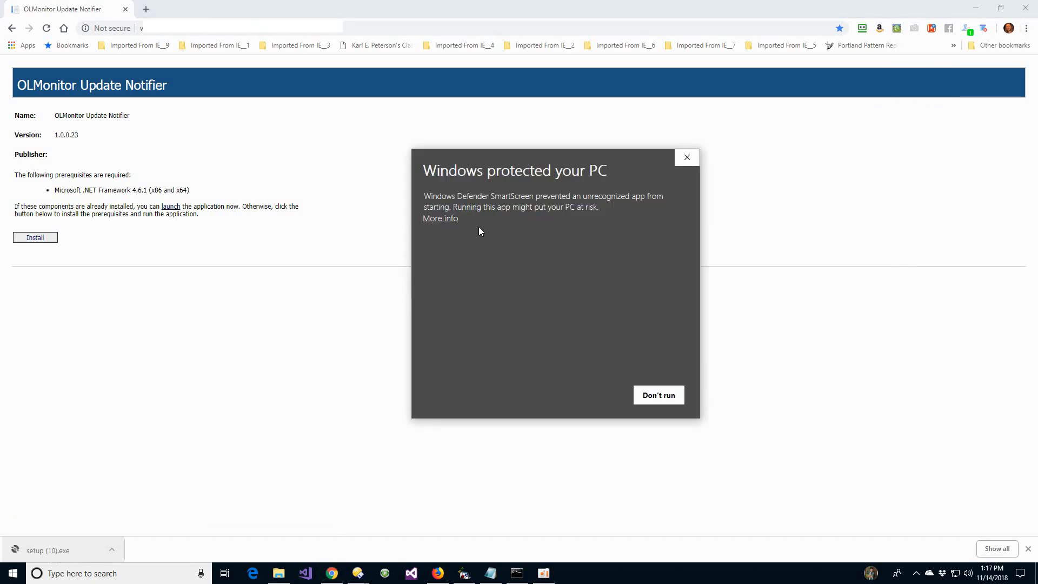
left_click(451, 219)
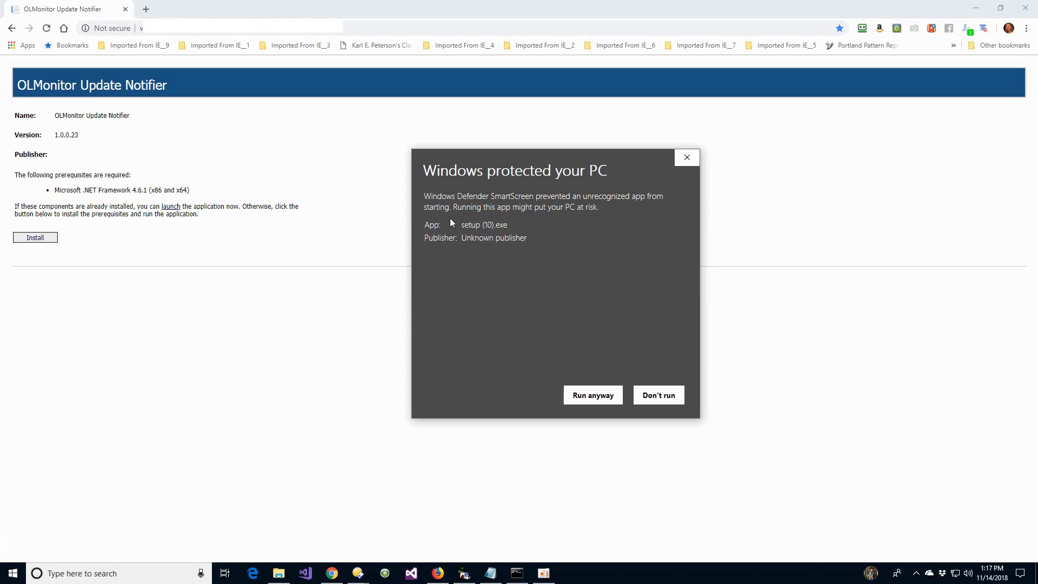
left_click(575, 394)
left_click(976, 8)
left_click_drag(244, 96, 435, 129)
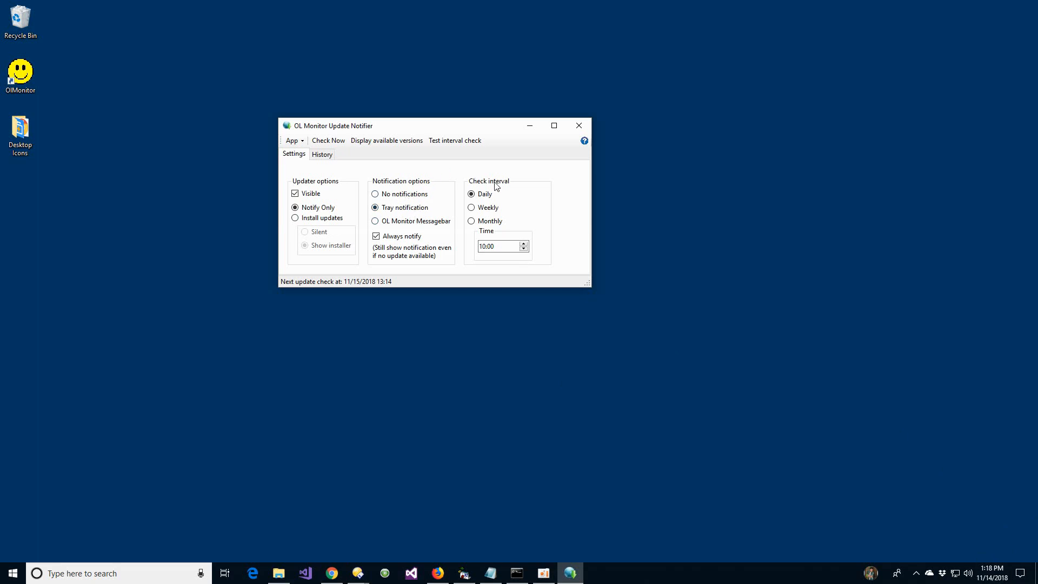
- Try the Weekly and Monthly check intervals in the Update Notifier and return the setting to Daily
left_click(492, 209)
left_click(494, 223)
left_click(487, 196)
- Run a test interval check in the Update Notifier and dismiss the resulting tray notification
left_click(458, 145)
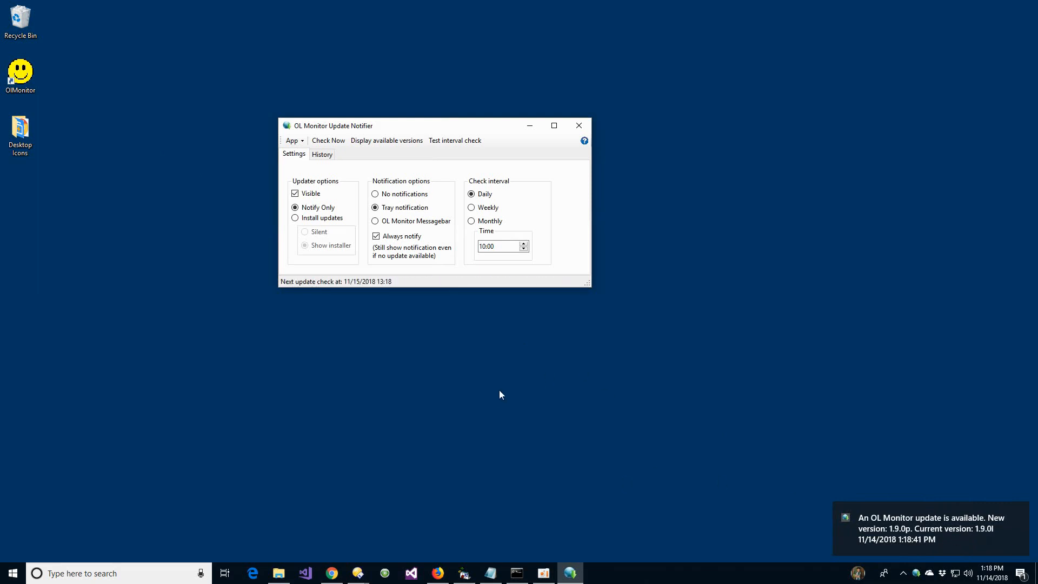
left_click(357, 574)
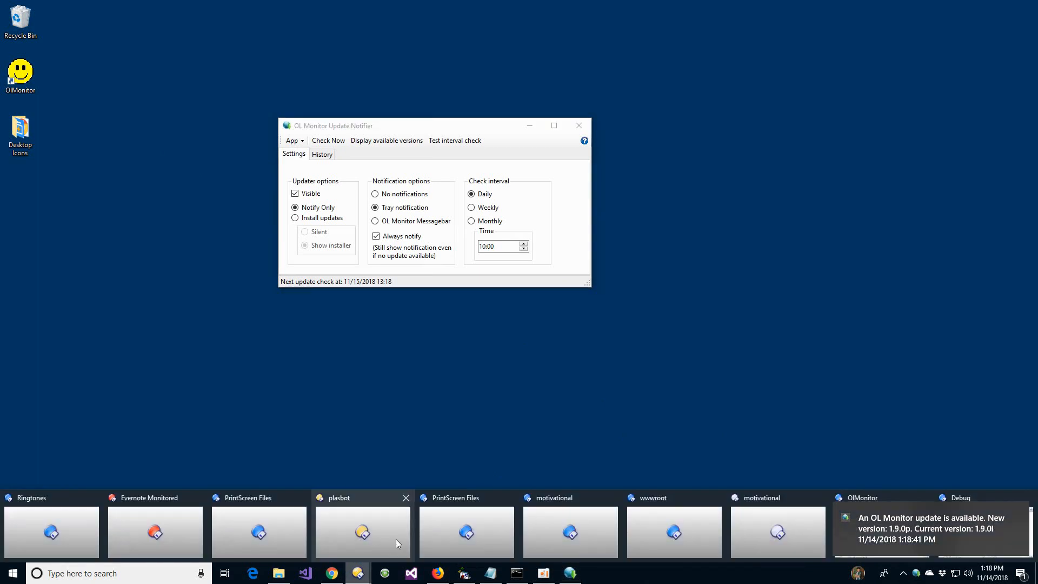
left_click(880, 493)
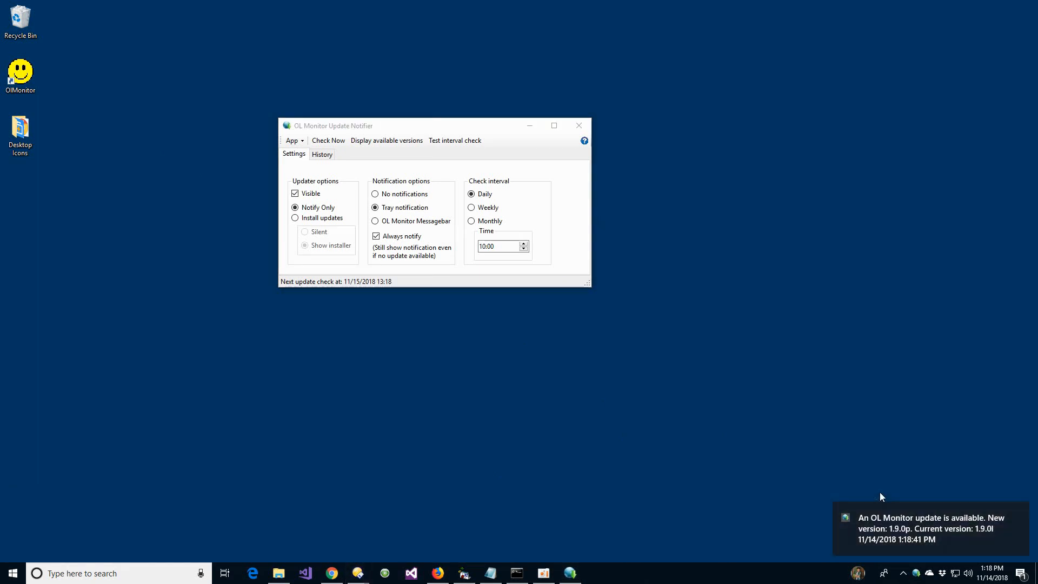
left_click(1019, 512)
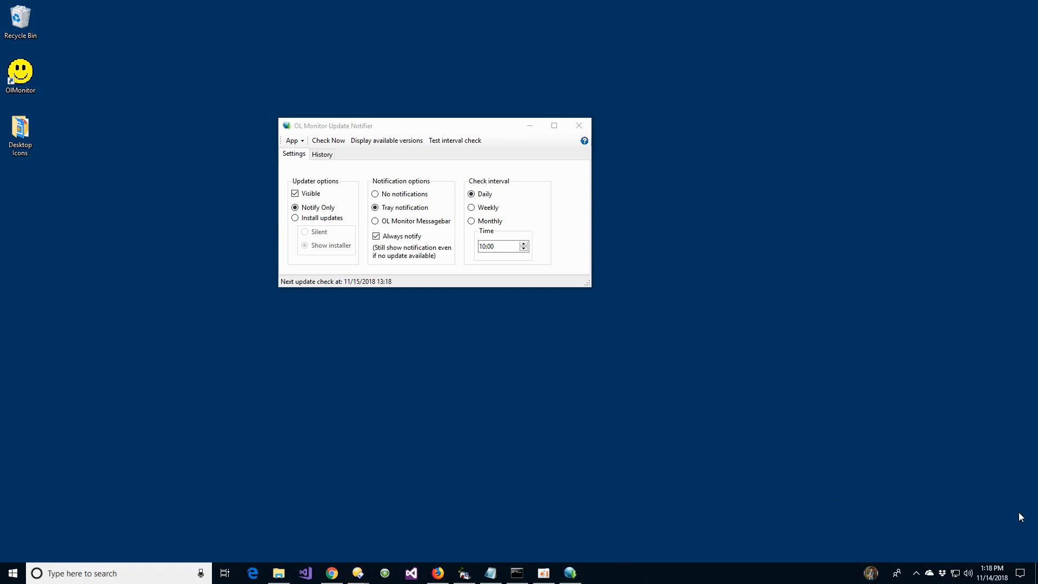
- Switch to OL Monitor and clear the update messages from its message bar
left_click(357, 573)
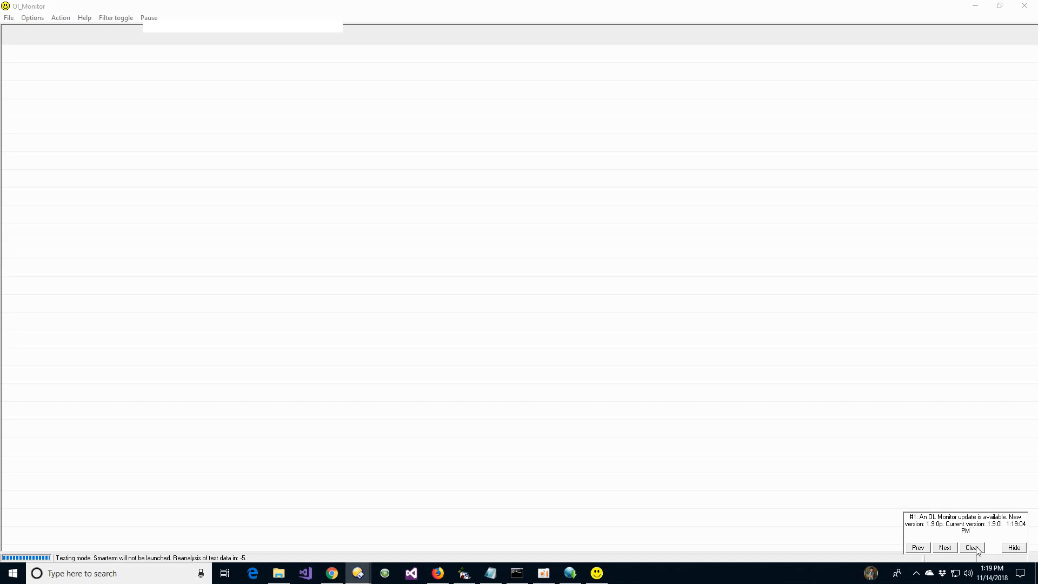
left_click(972, 547)
left_click(972, 548)
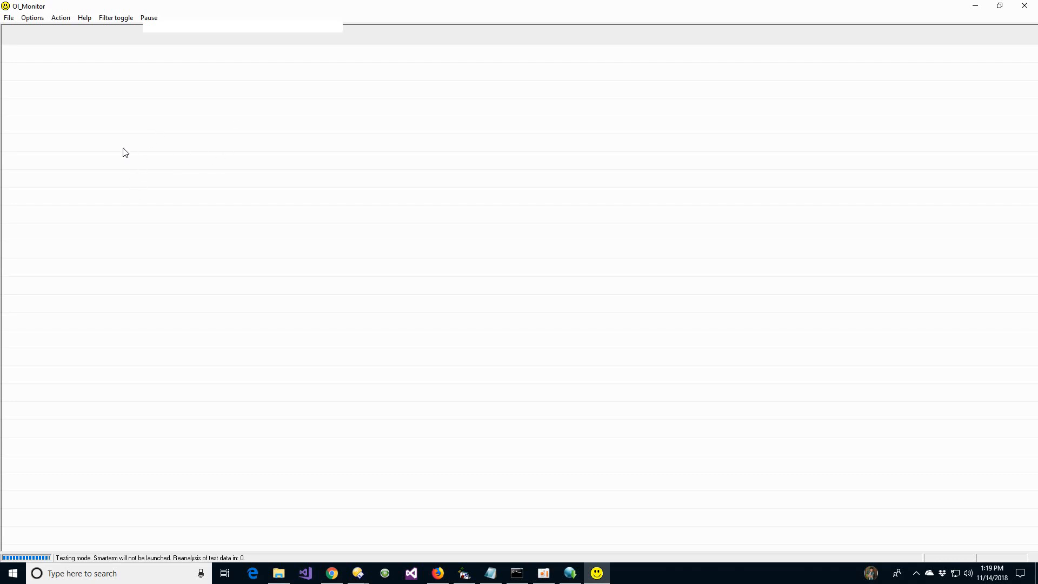
- Check for an update from OL Monitor, accept version 1.9.0p, and allow OL Monitor to be closed for the update
left_click(84, 22)
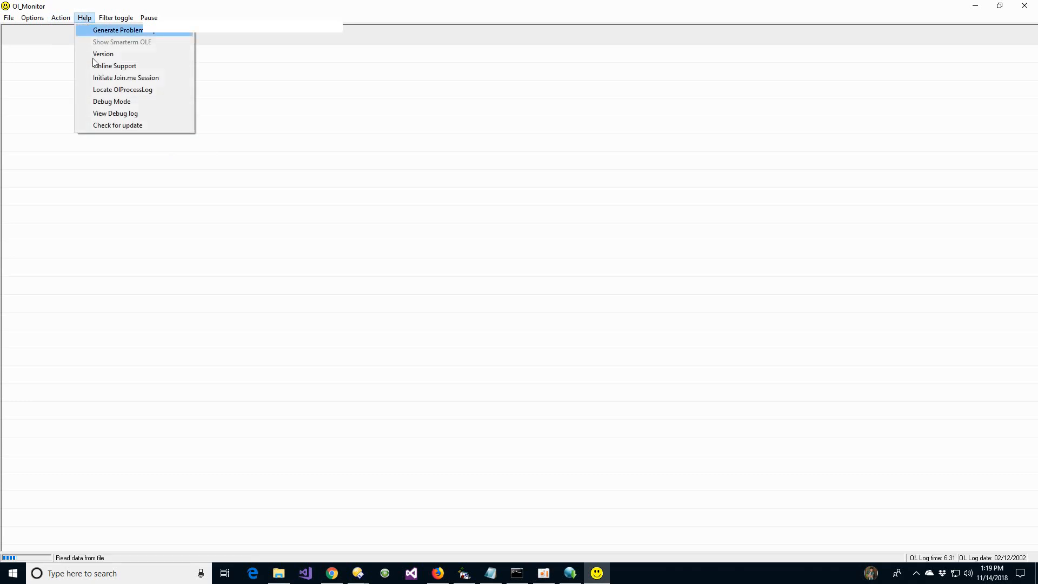
left_click(132, 125)
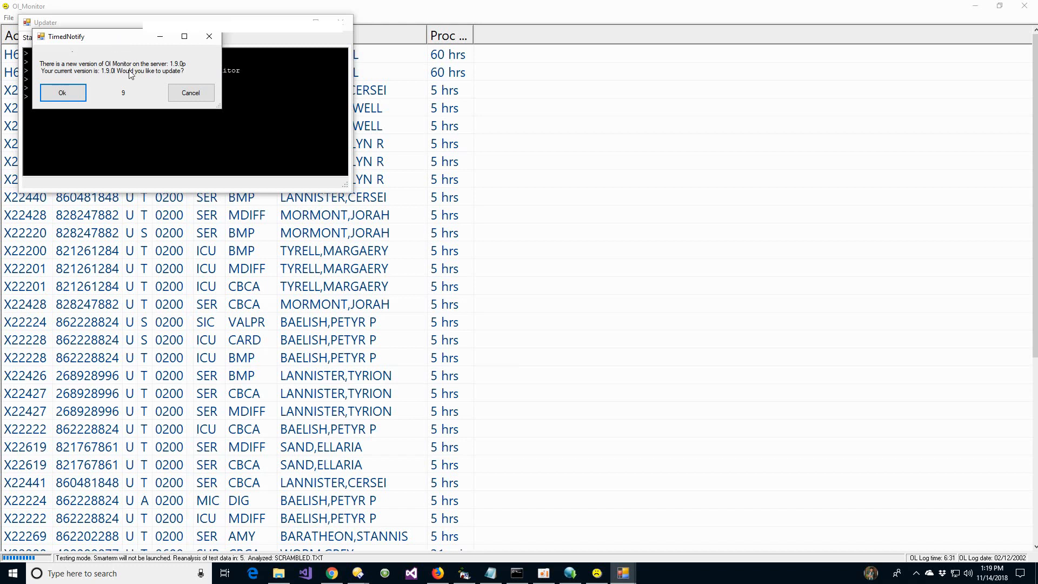
left_click(74, 94)
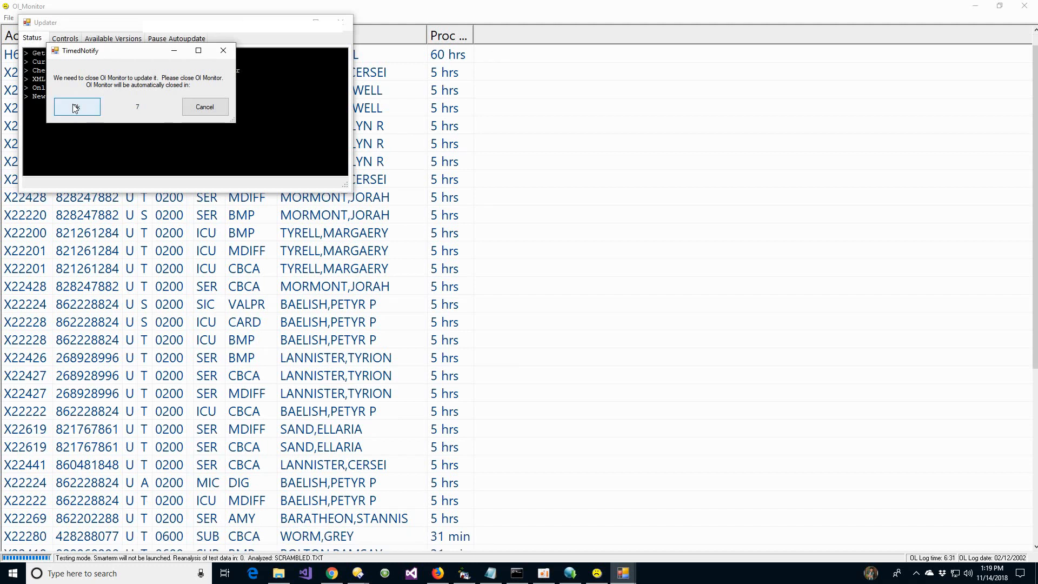
left_click(73, 105)
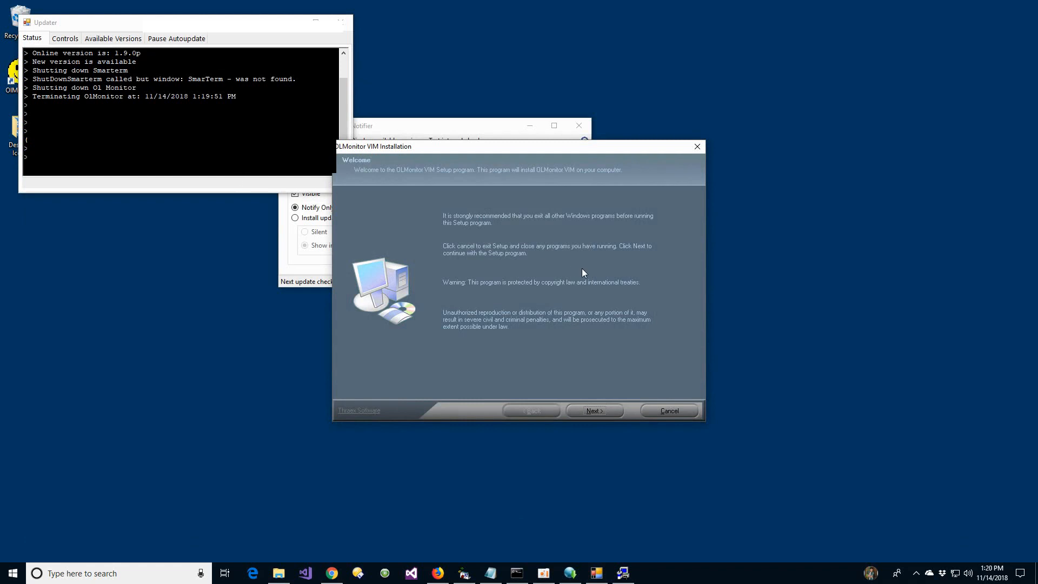
- Accept the license agreement in the OLMonitor VIM setup and cancel the installation at the user information page
left_click(602, 409)
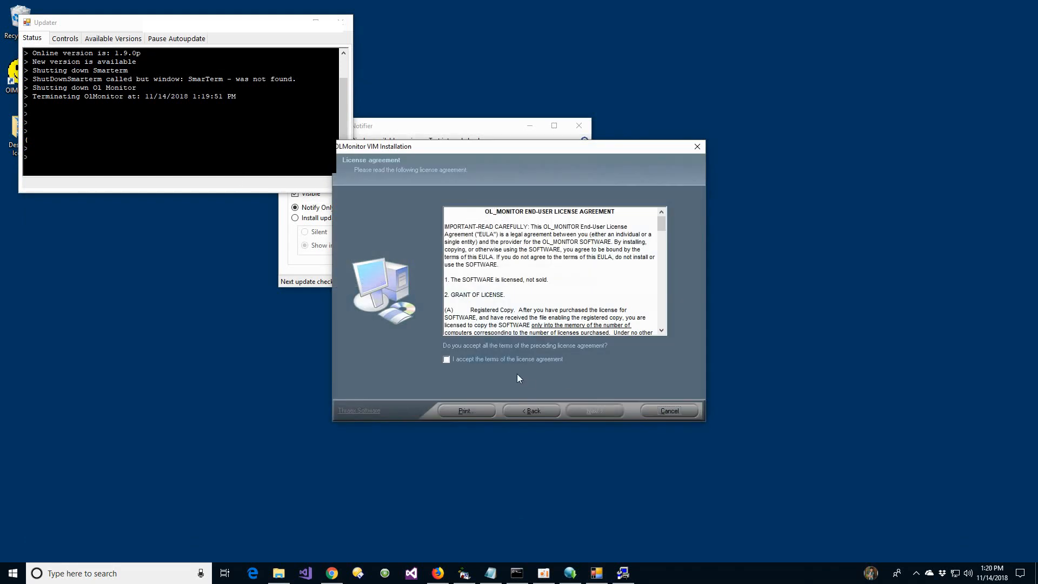
left_click(500, 360)
left_click(594, 410)
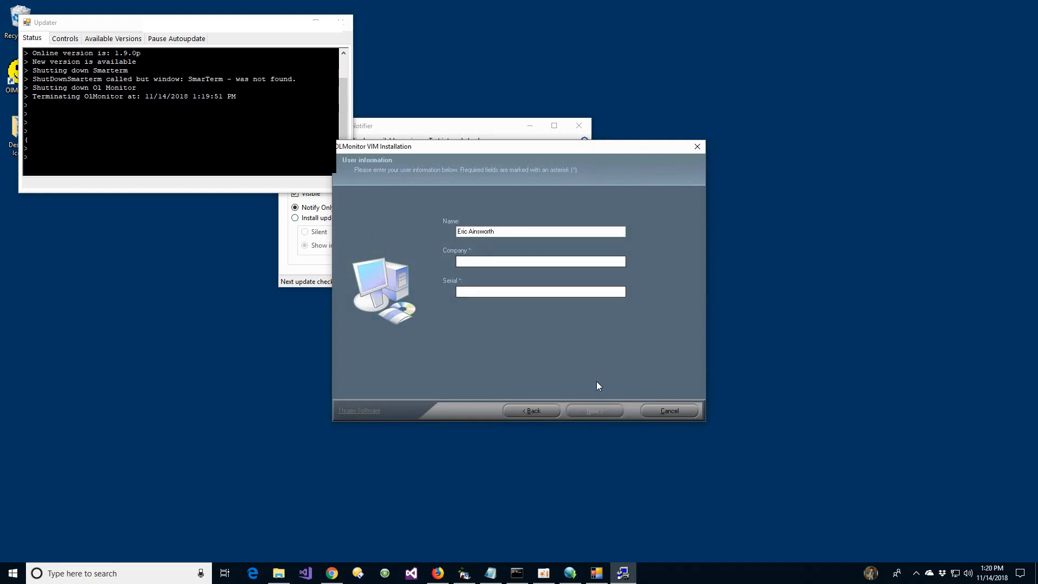
left_click(670, 411)
left_click(521, 318)
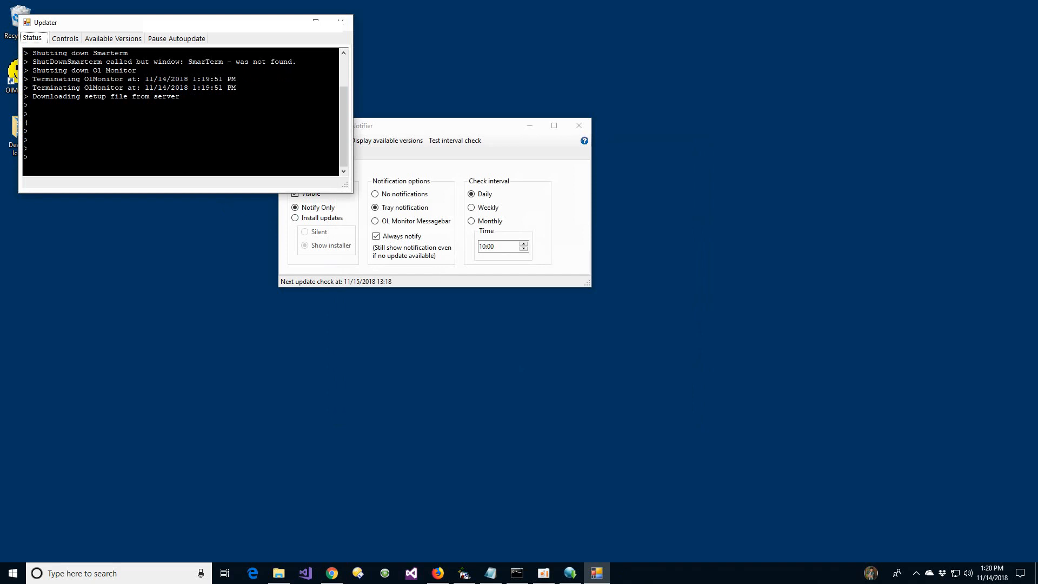
- Review the Updater's status log and check for an update again from its controls, declining the offered version
scroll(26, 122, "up", 2)
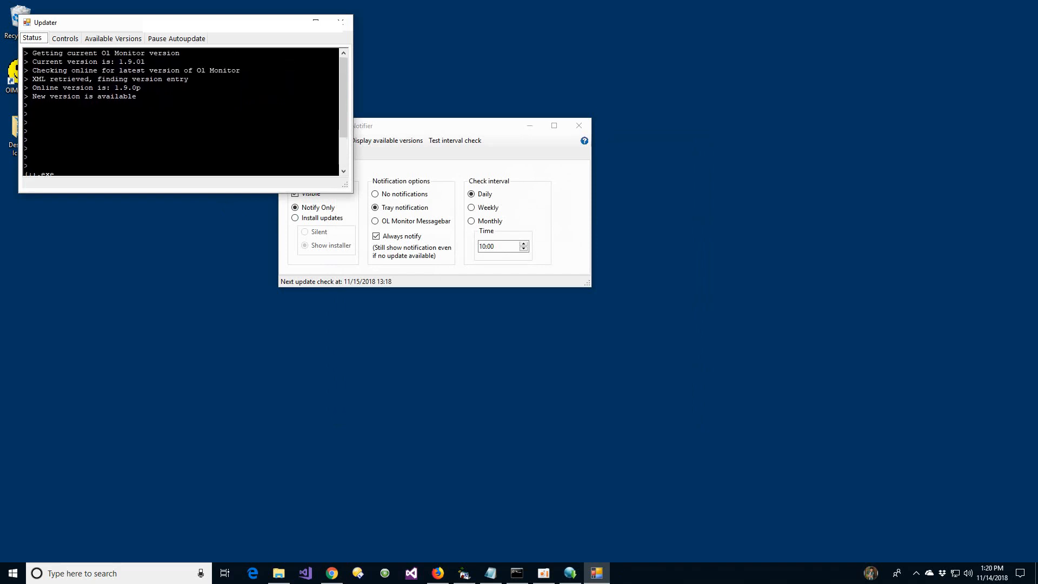
scroll(26, 128, "down", 2)
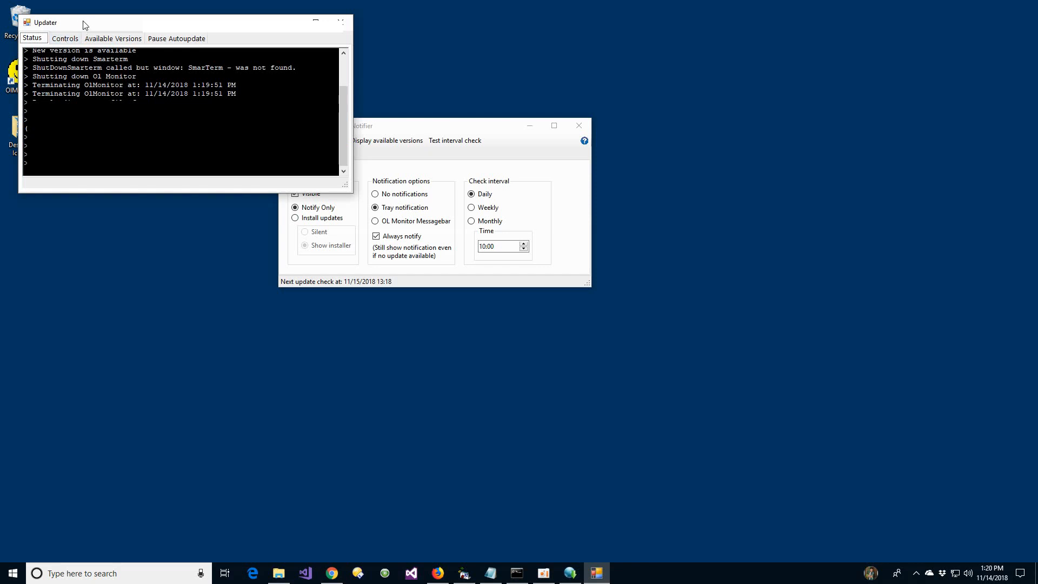
left_click_drag(83, 22, 303, 235)
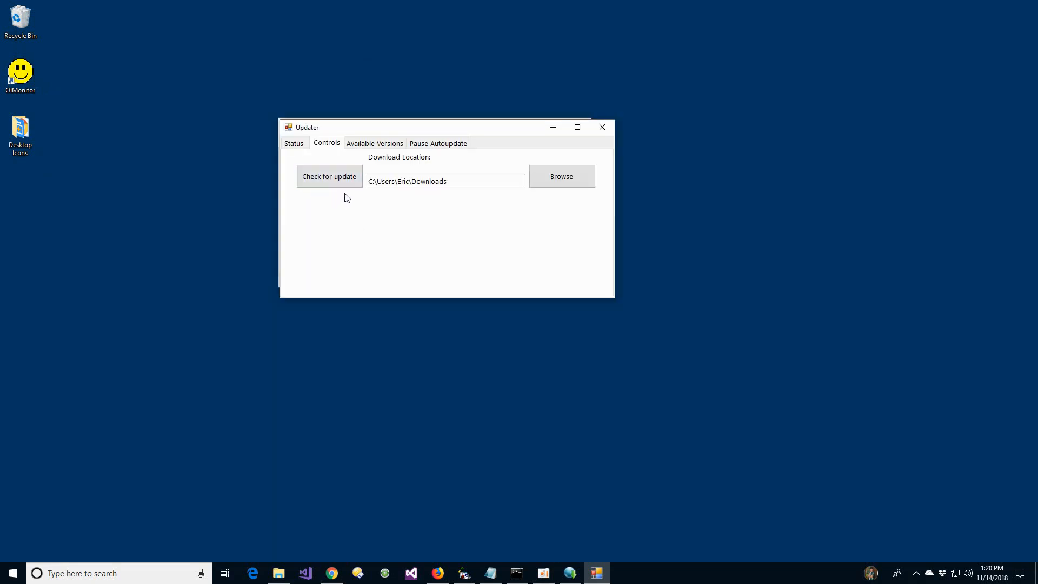
left_click(340, 180)
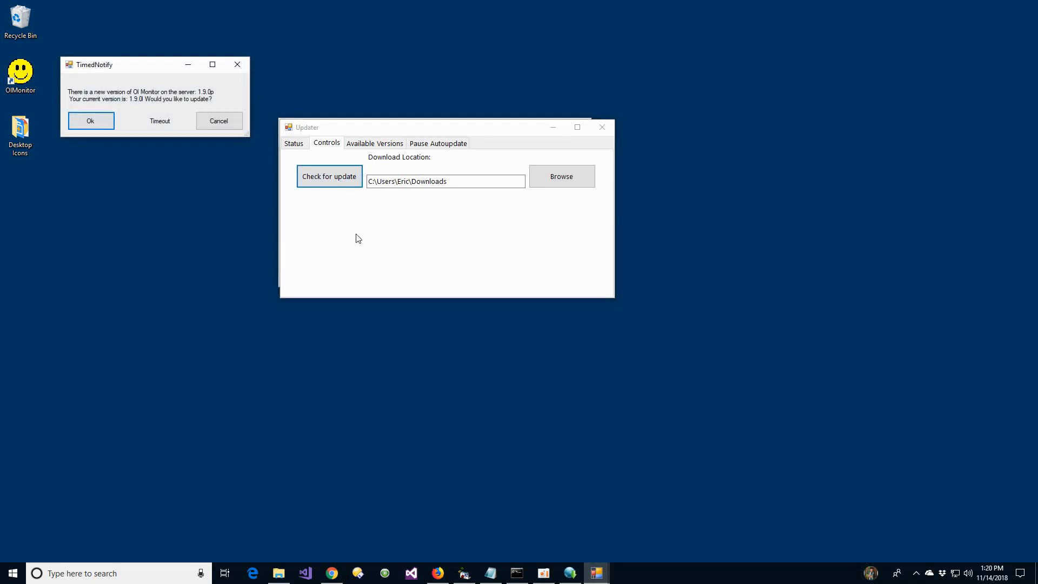
left_click(222, 122)
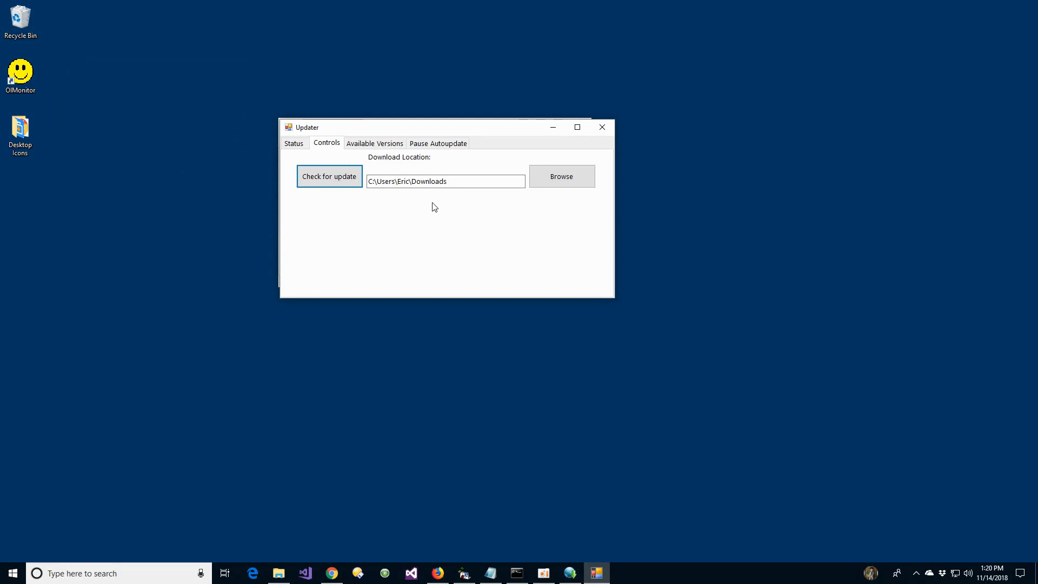
left_click(450, 181)
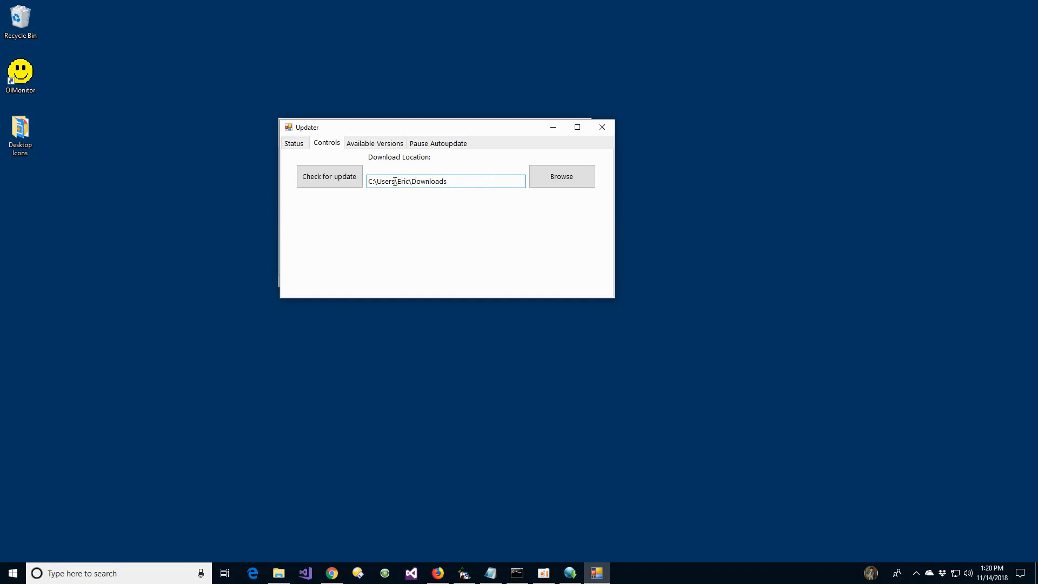
- Examine the Updater's available versions and read the full-screen release notes, returning to the version list in the normal-sized window
left_click(374, 145)
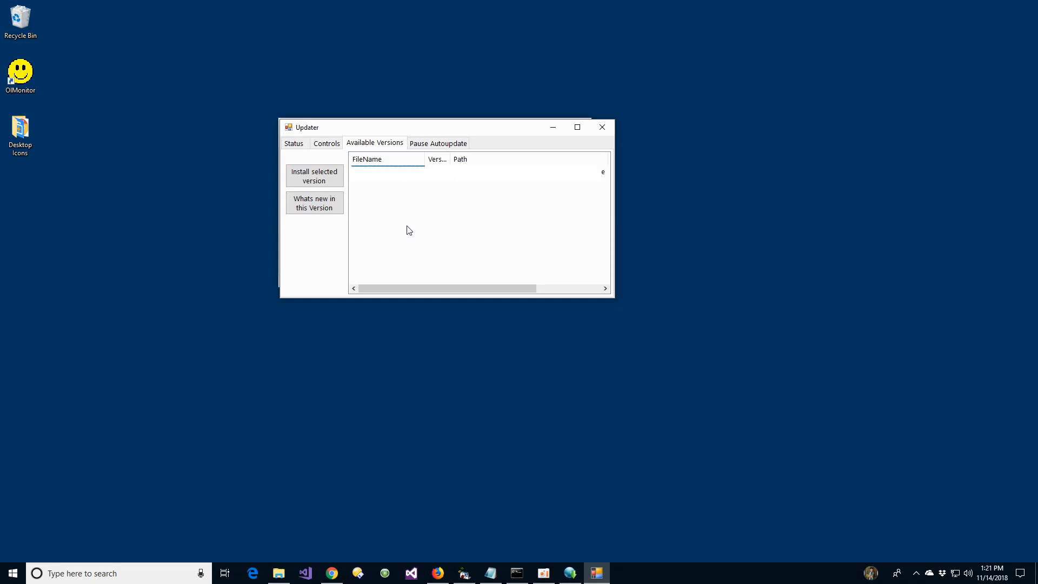
left_click(316, 209)
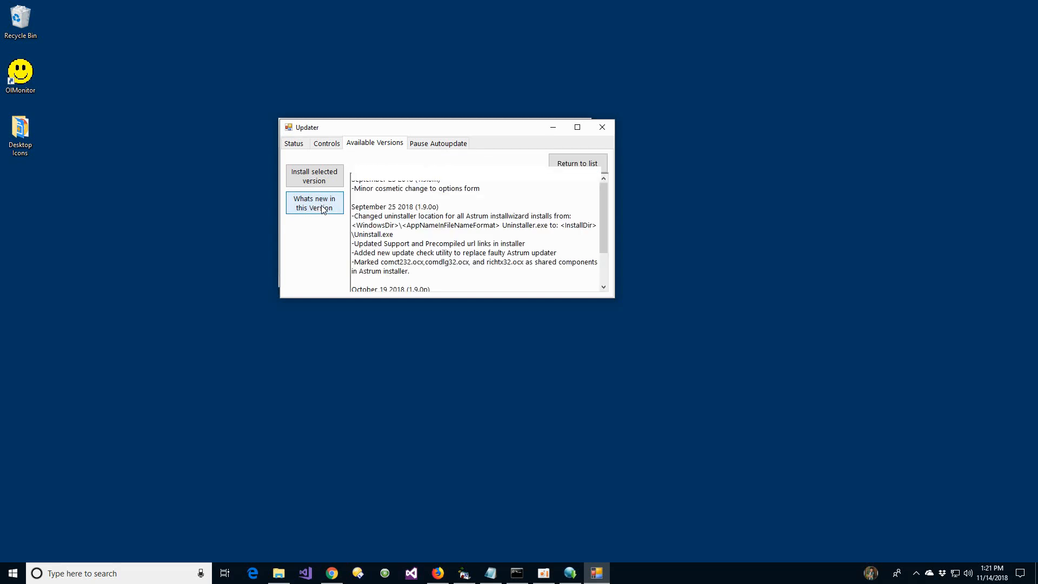
left_click(577, 129)
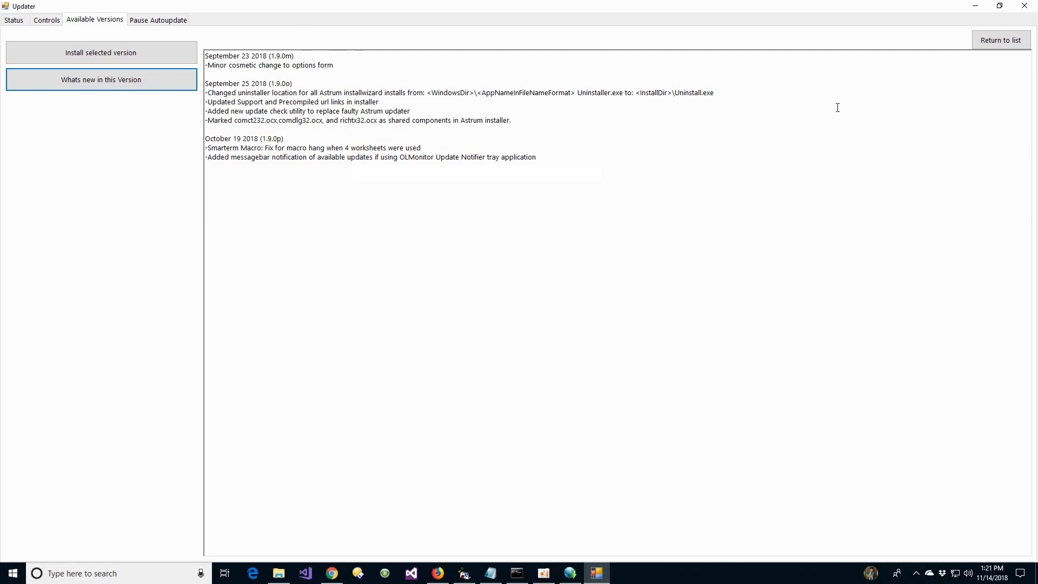
left_click(1001, 40)
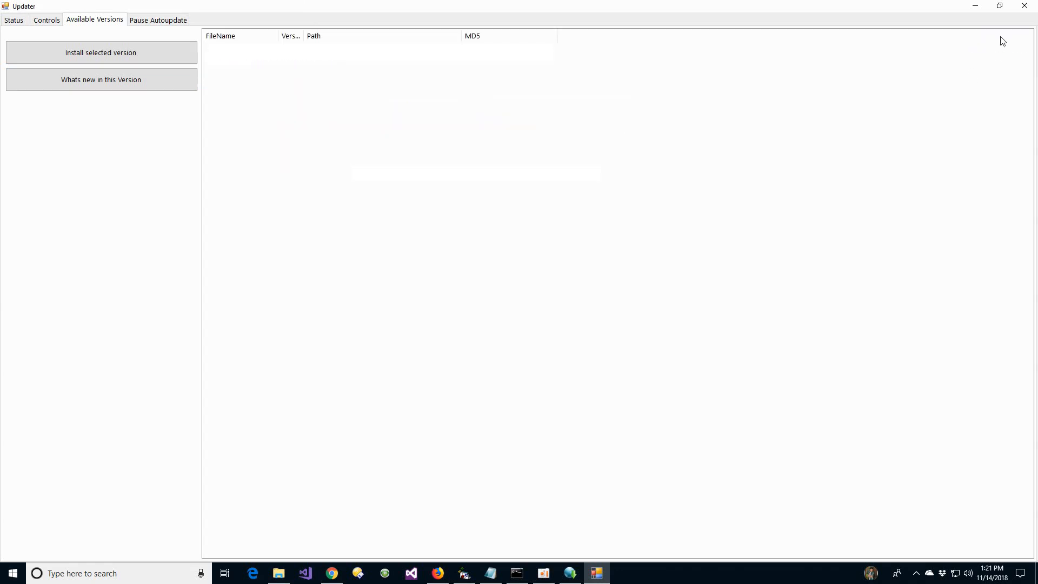
left_click(1000, 5)
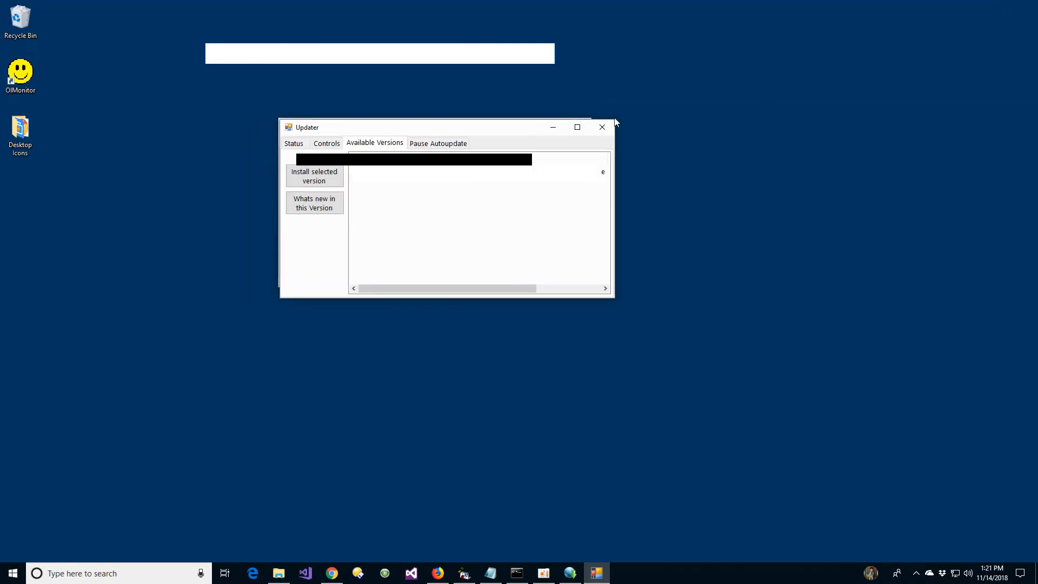
- Pause automatic updating in the Updater and close its window
left_click(439, 144)
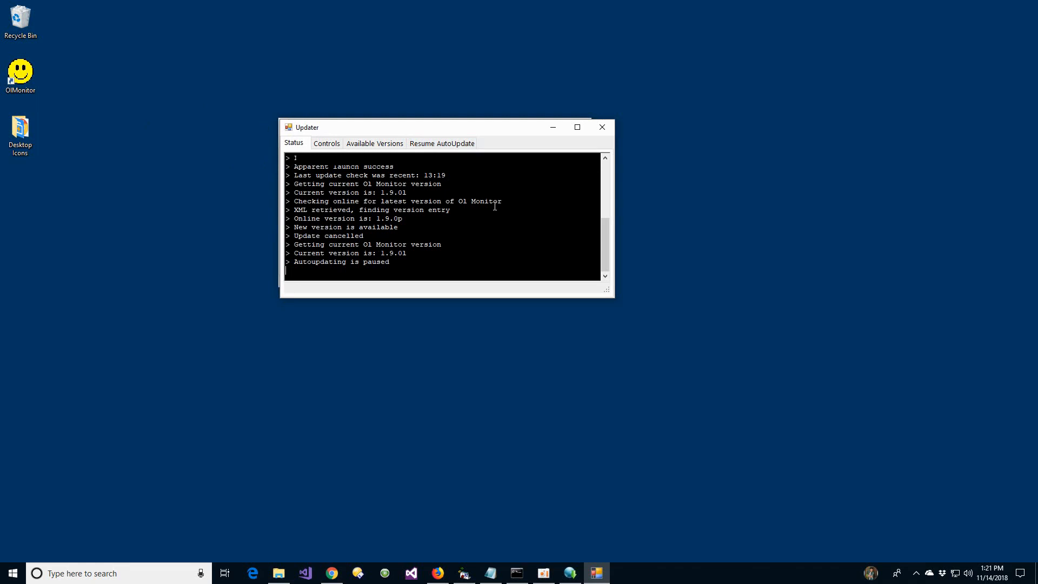
left_click(603, 130)
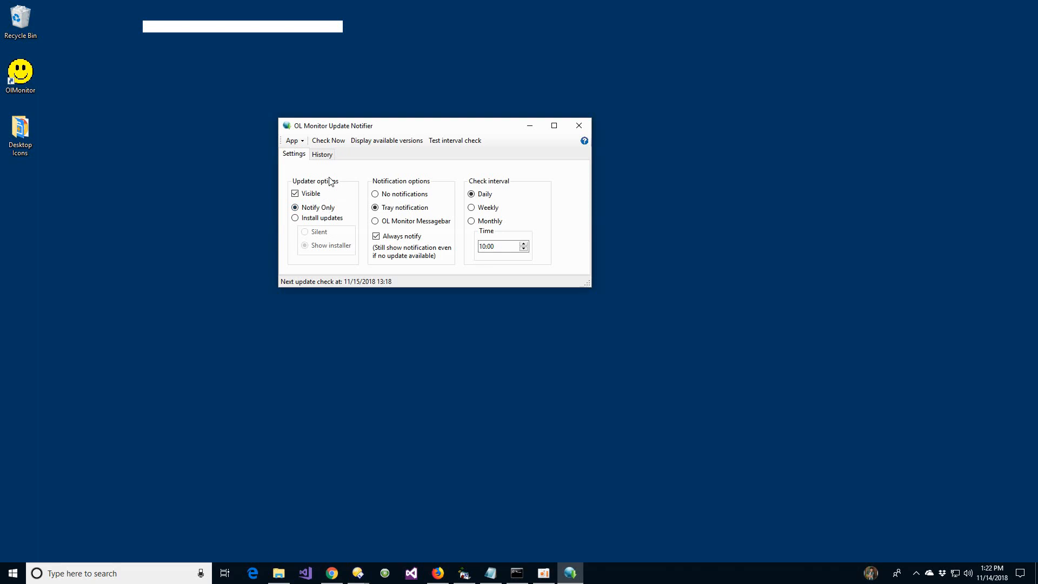
- Try the Install updates option with Silent, decline enabling silent install without a serial, and restore Notify Only
left_click(313, 221)
left_click(317, 233)
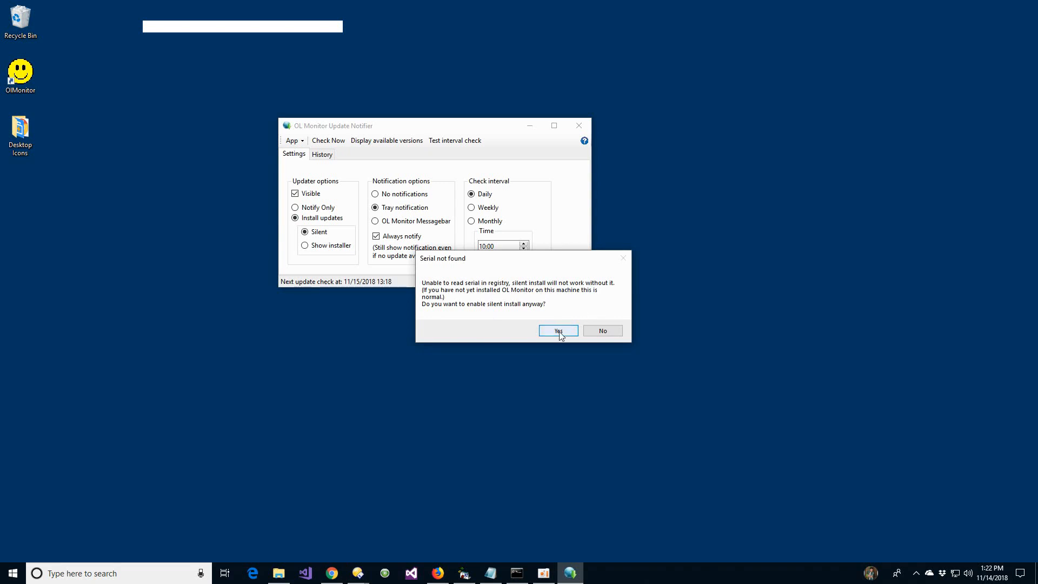
left_click(602, 331)
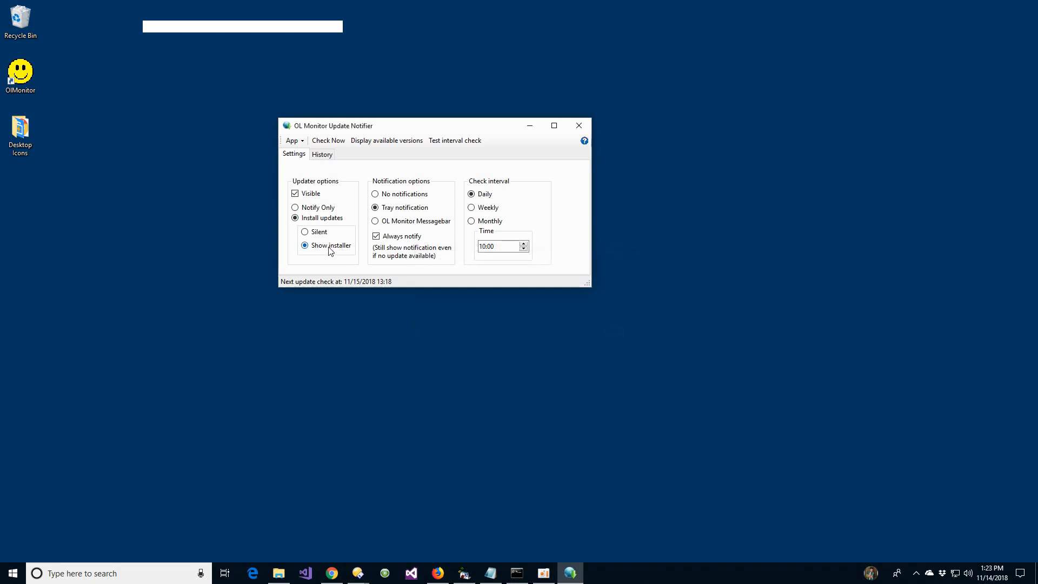
left_click(315, 209)
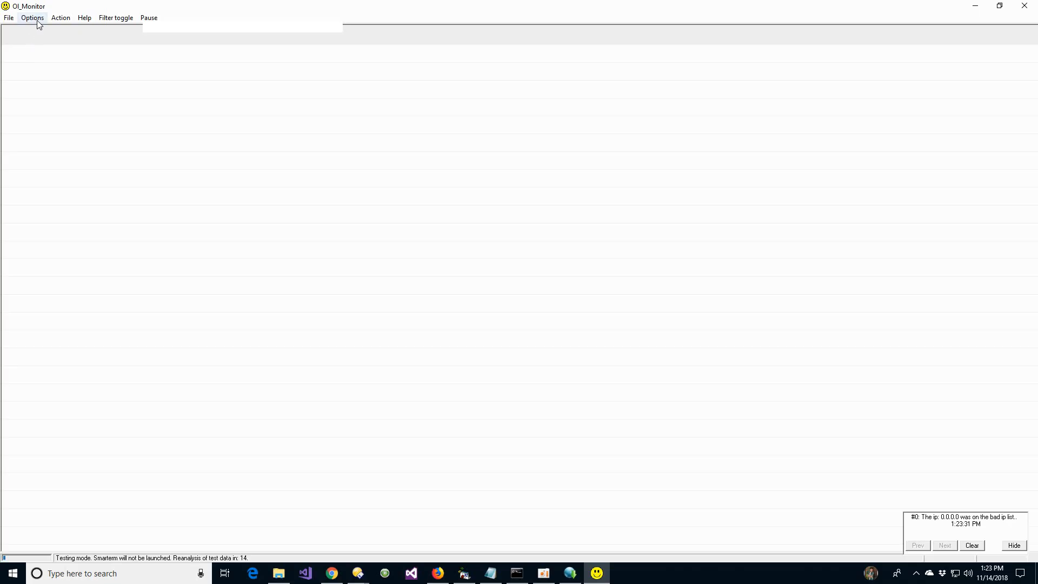
- Disable Auto Update Check in OL Monitor's advanced options, acknowledge the uninstall notice, and save the options
left_click(36, 20)
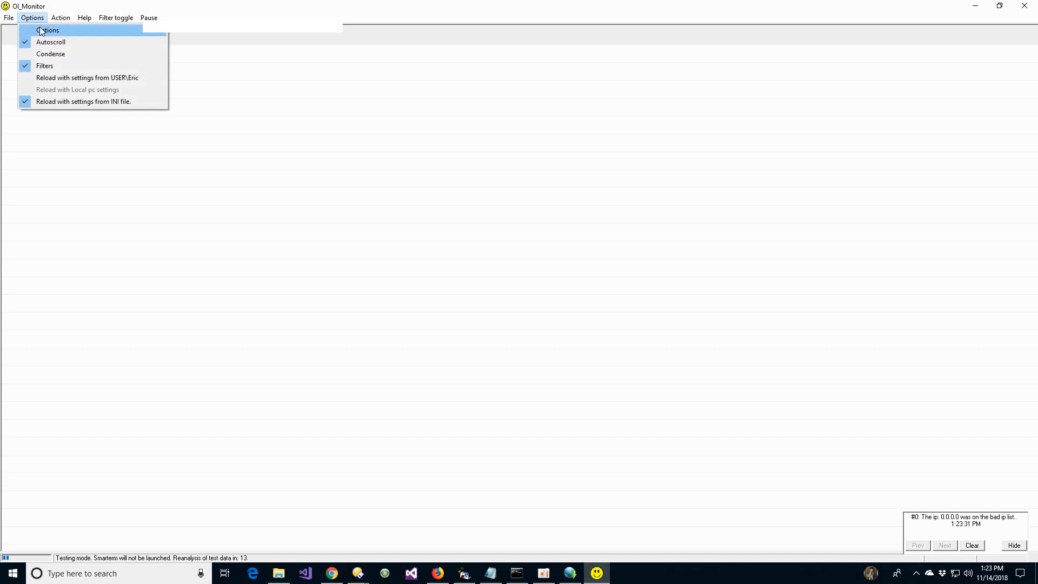
left_click(42, 31)
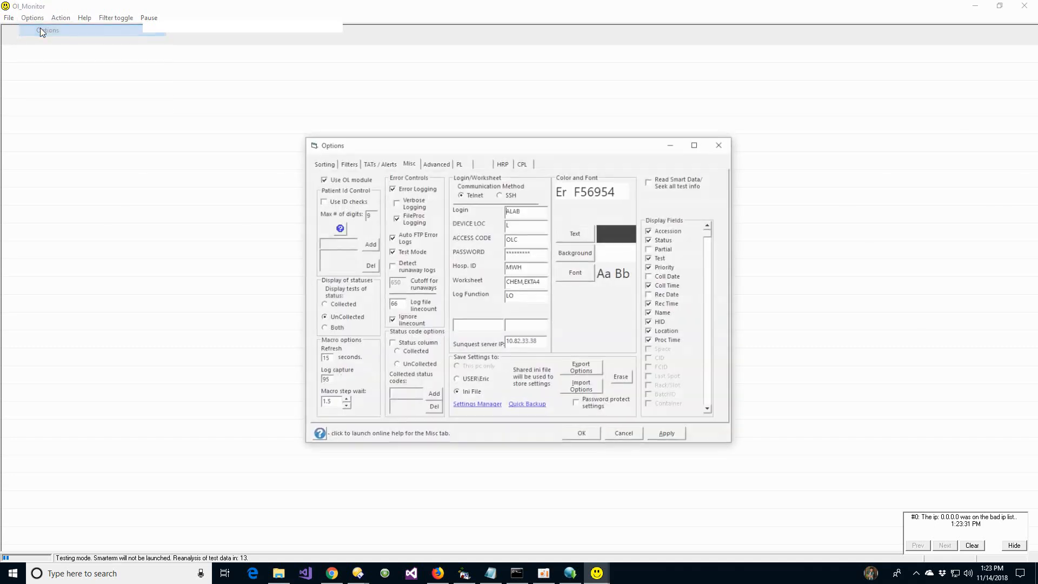
left_click(442, 162)
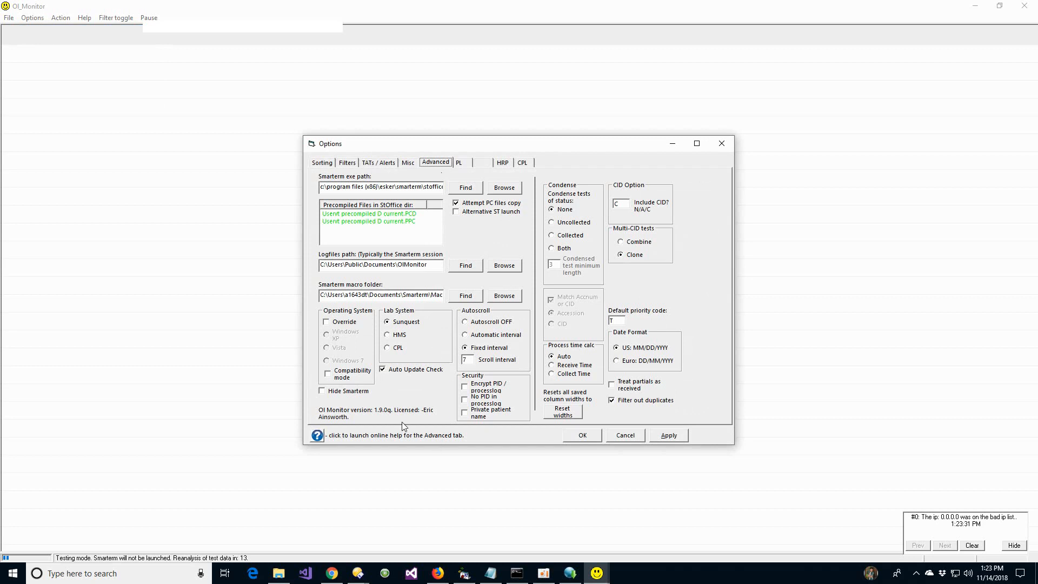
left_click(407, 372)
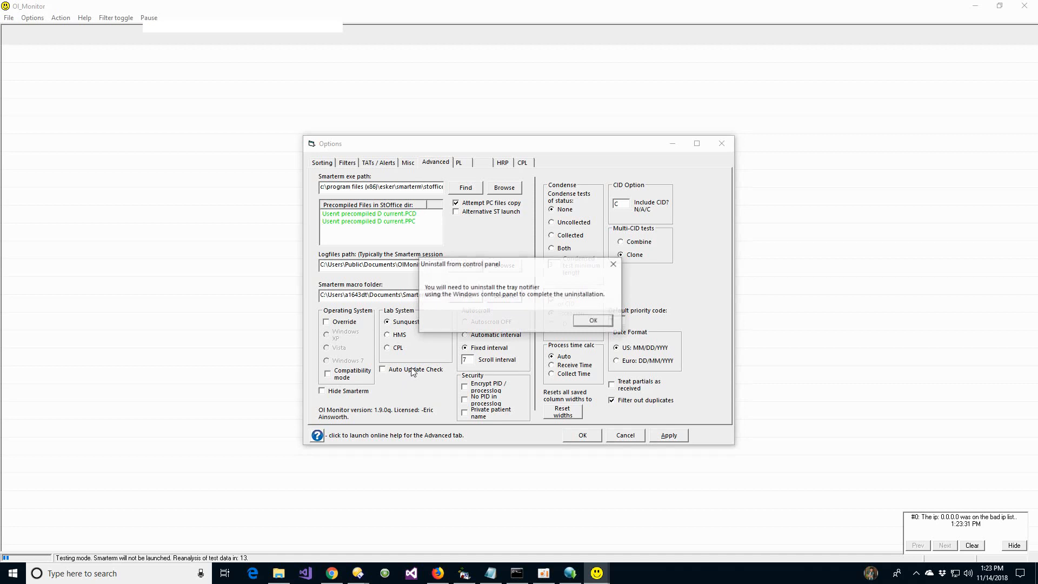
left_click(593, 321)
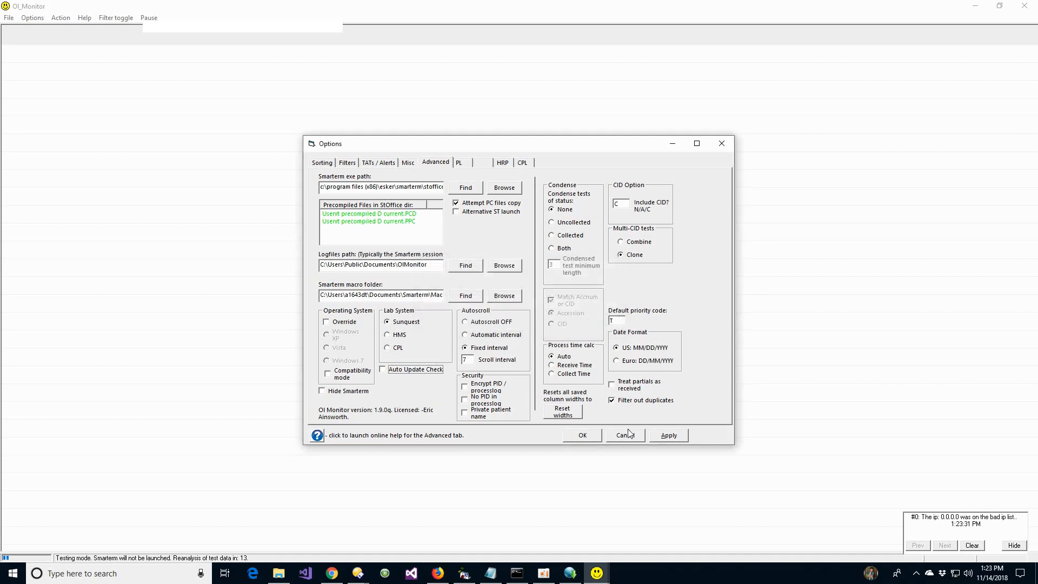
left_click(583, 436)
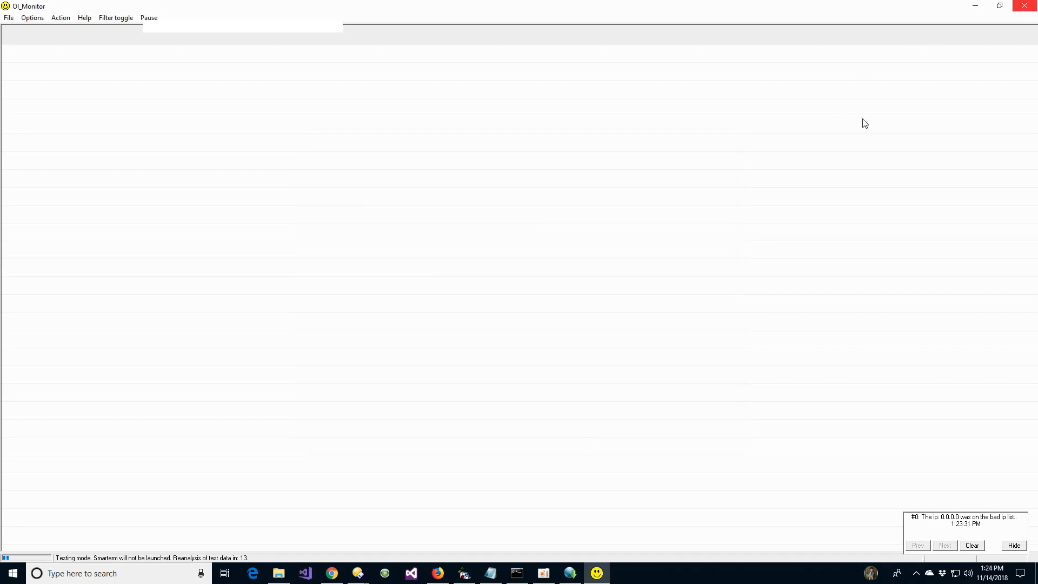
- Try re-enabling Auto Update Check and launching the Update Notifier install page, discarding the option change
left_click(32, 17)
left_click(42, 27)
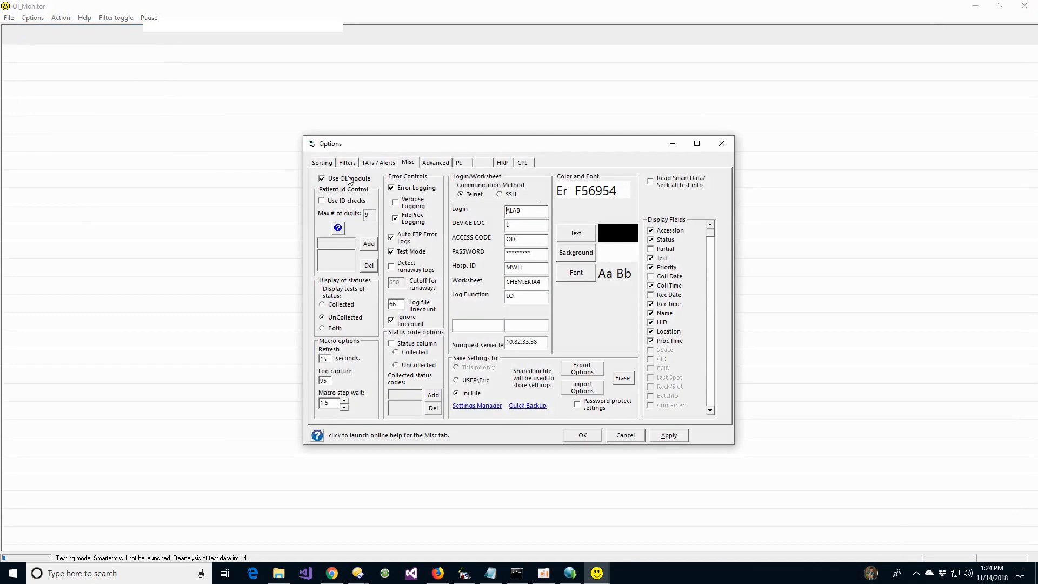
left_click(444, 162)
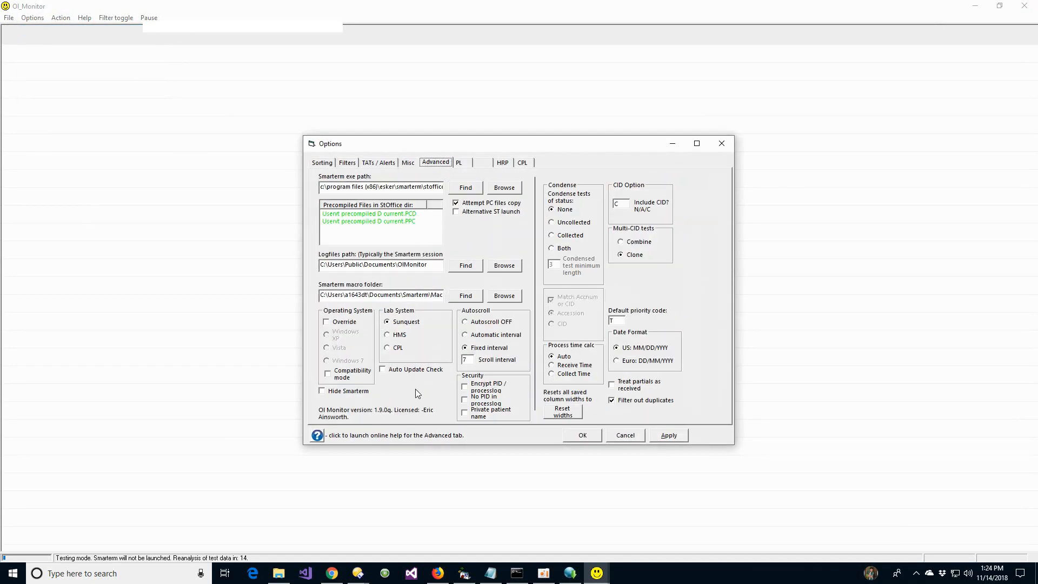
left_click(383, 370)
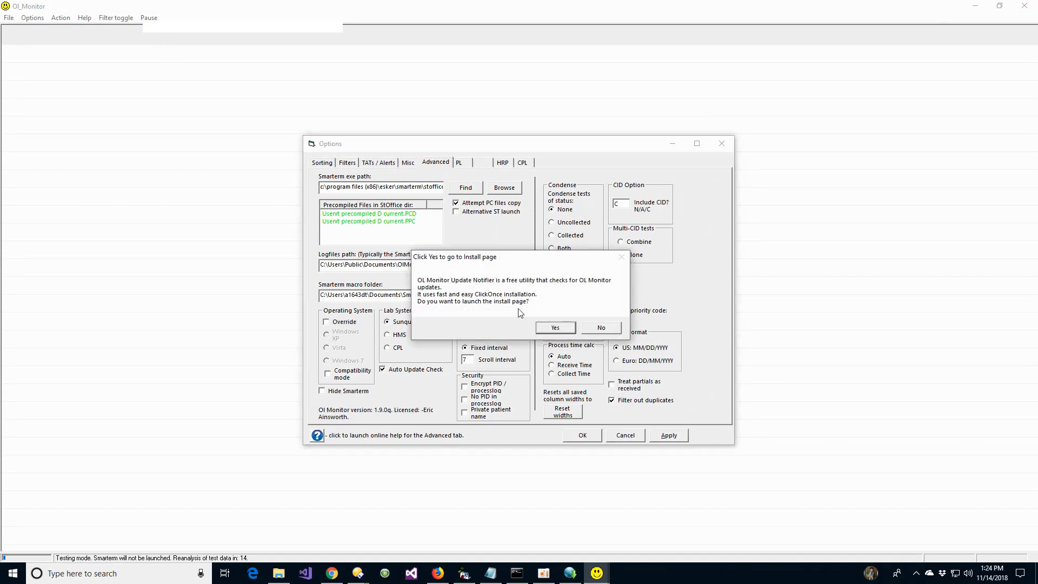
left_click(560, 329)
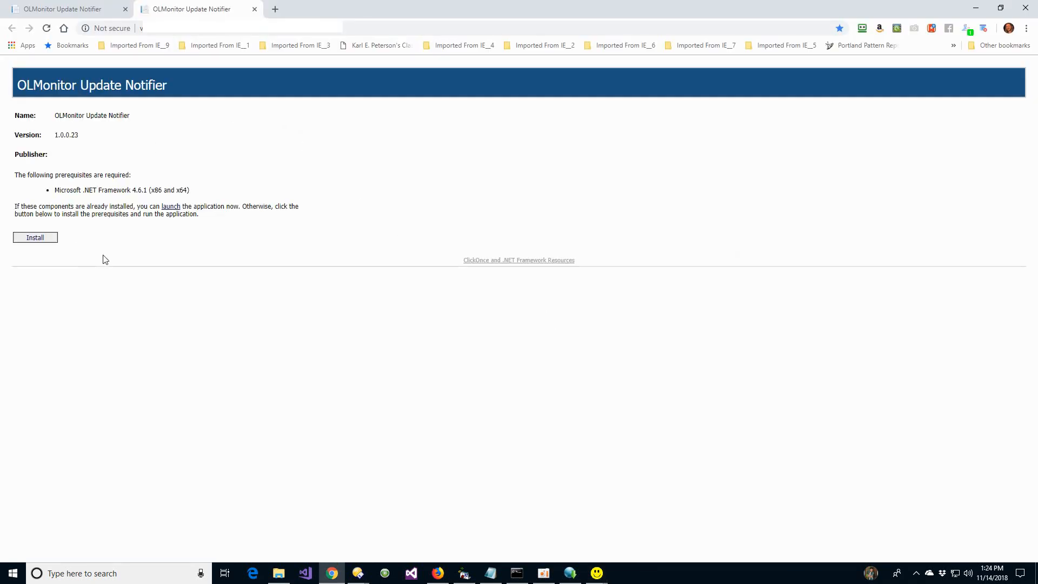
left_click(973, 9)
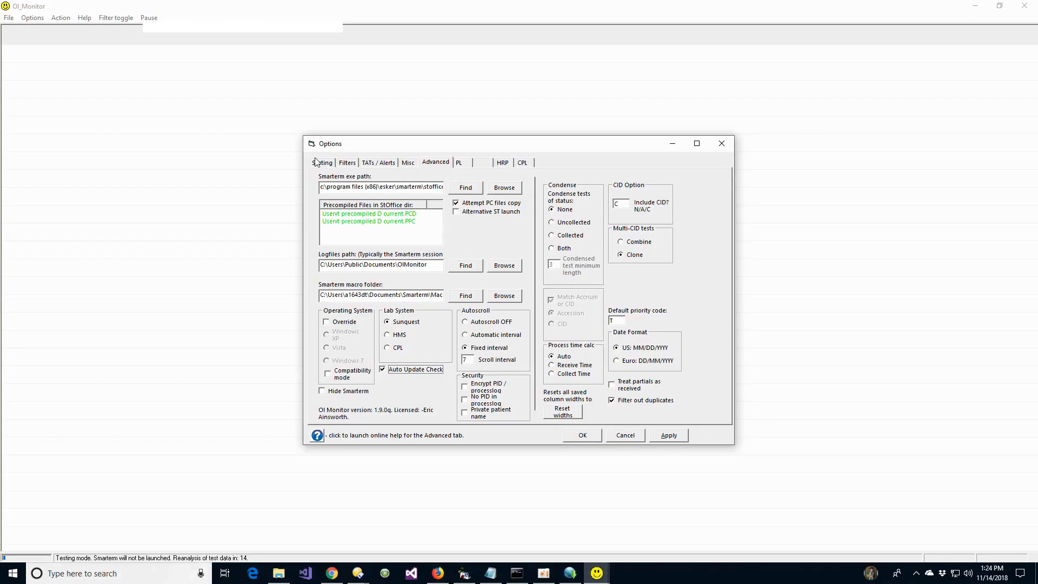
left_click(625, 436)
- Look over OL Monitor's help commands and close the program
left_click(85, 18)
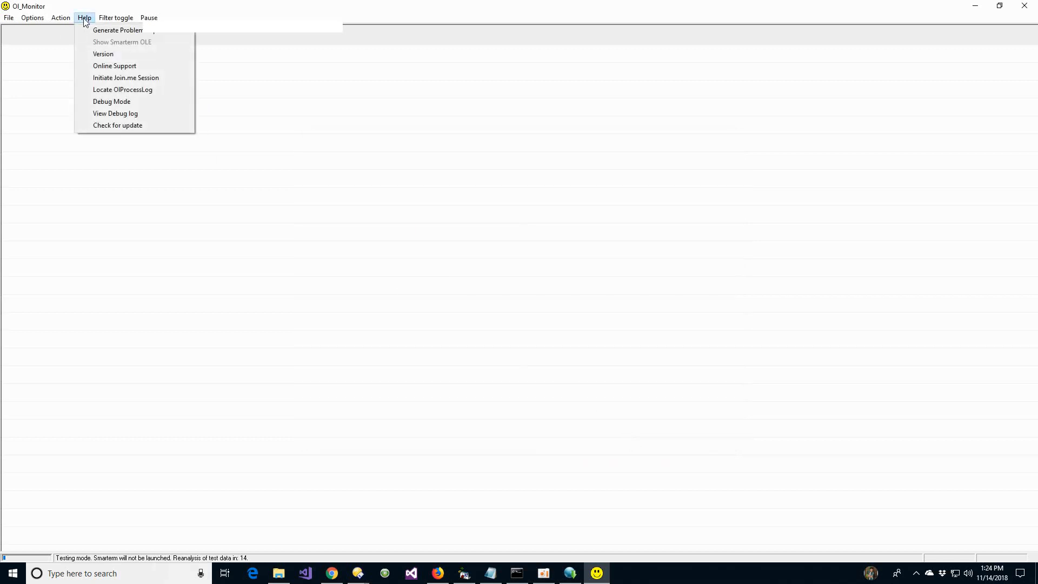
left_click(318, 301)
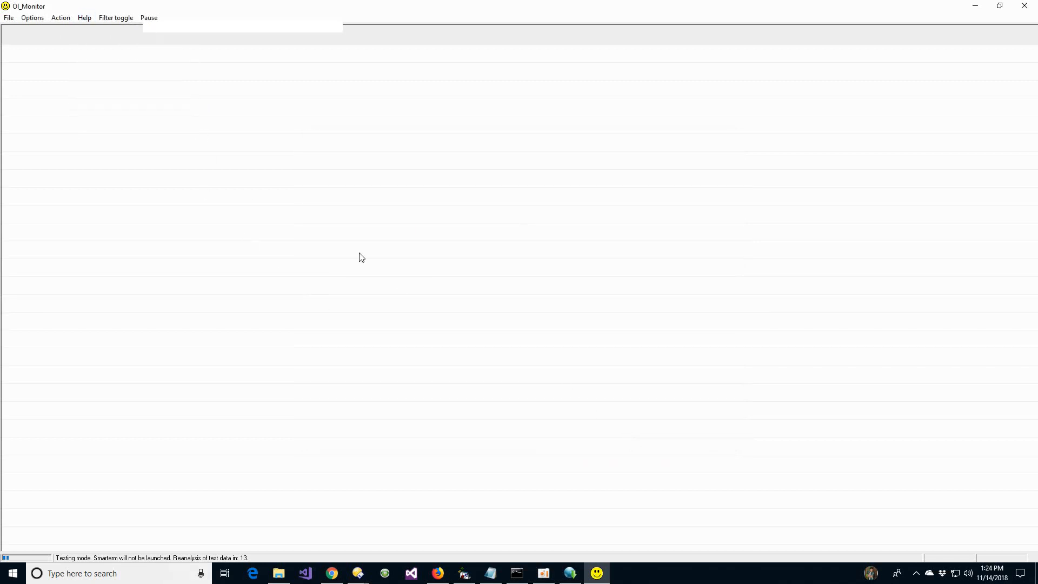
left_click(1025, 10)
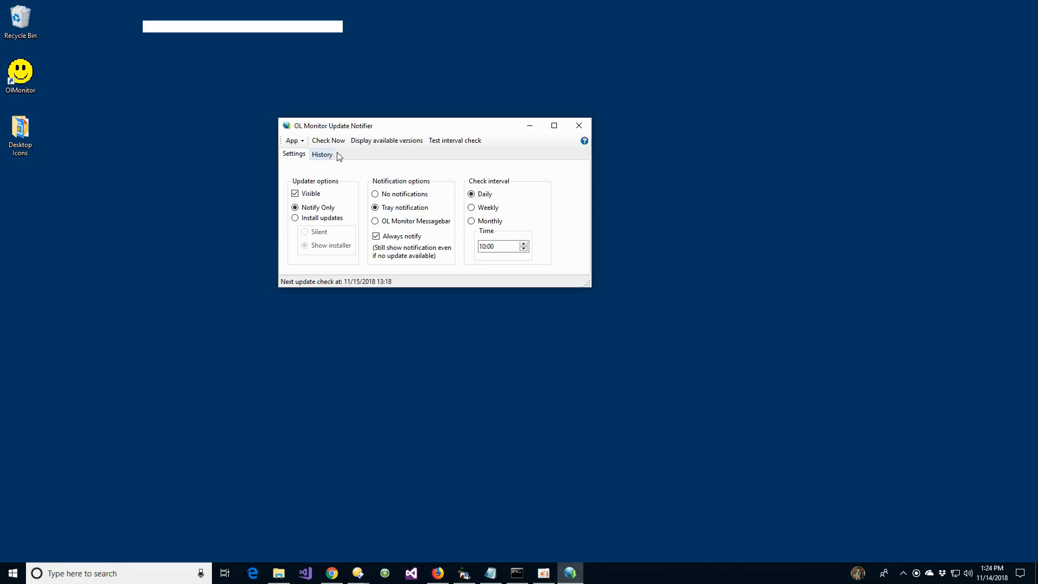
- Review the Update Notifier's history, examining the full launch path of the updater
left_click(322, 154)
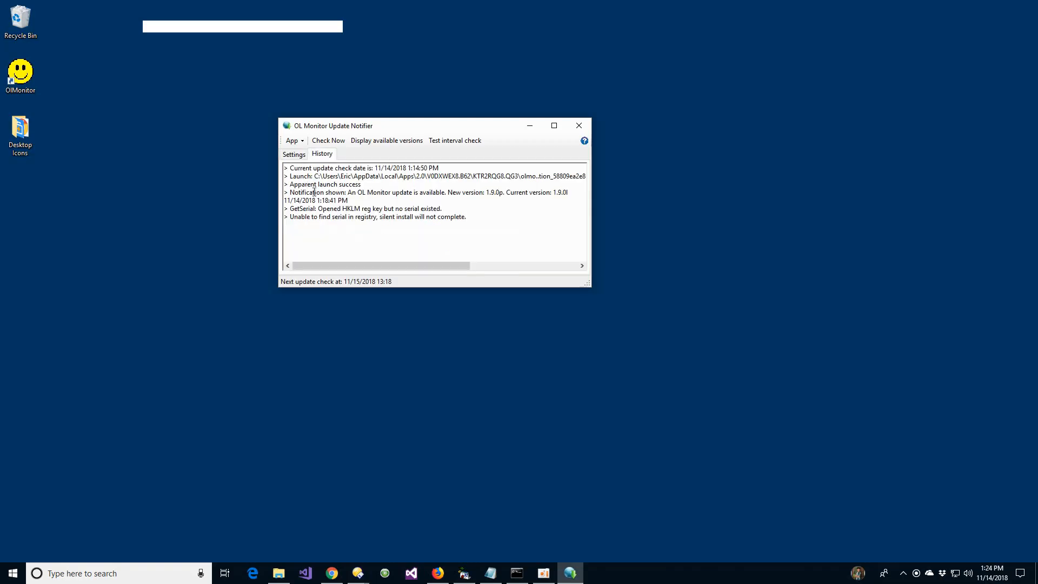
left_click_drag(350, 179, 593, 173)
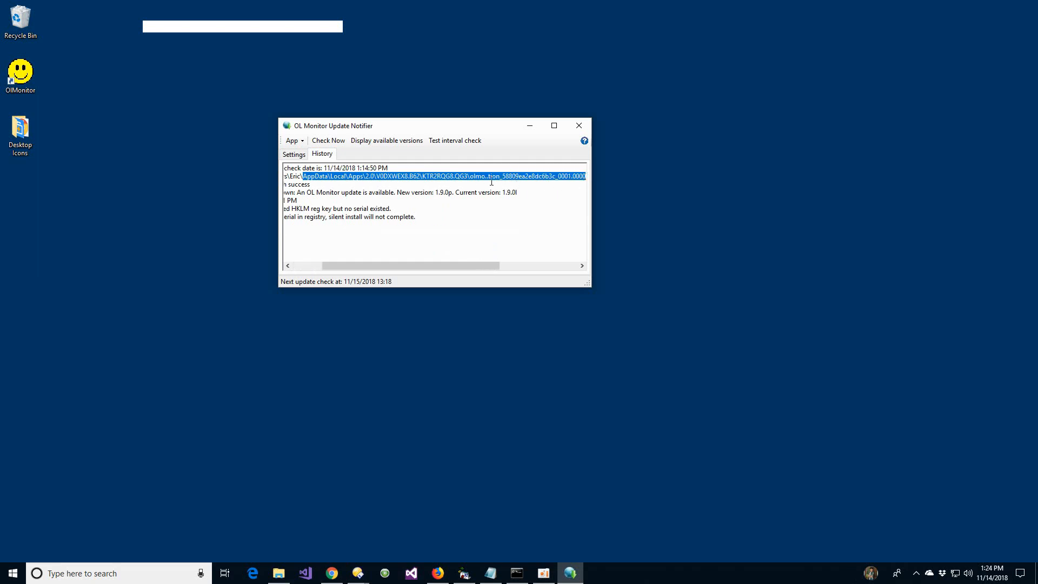
left_click(299, 266)
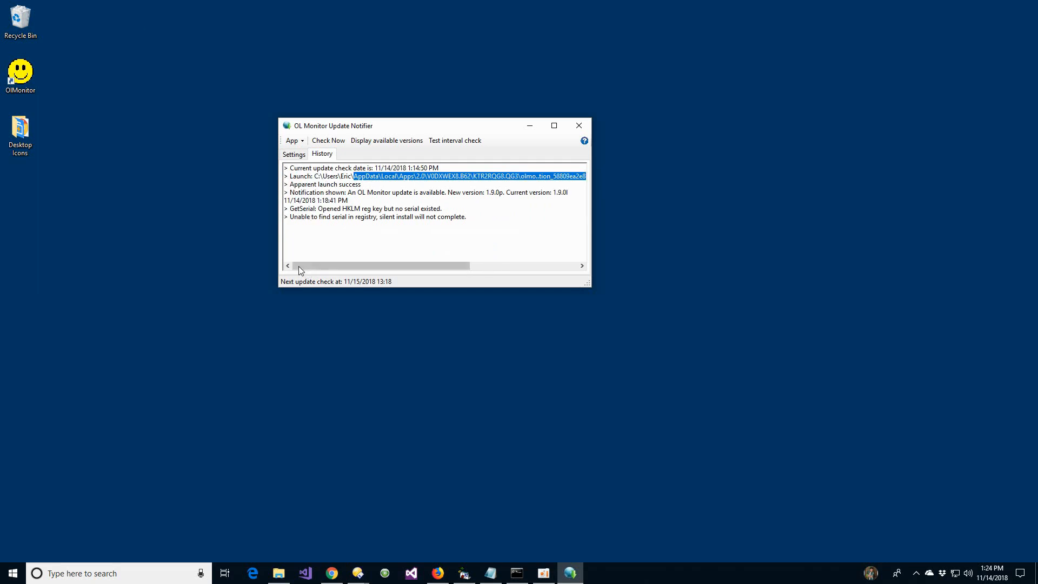
left_click(341, 176)
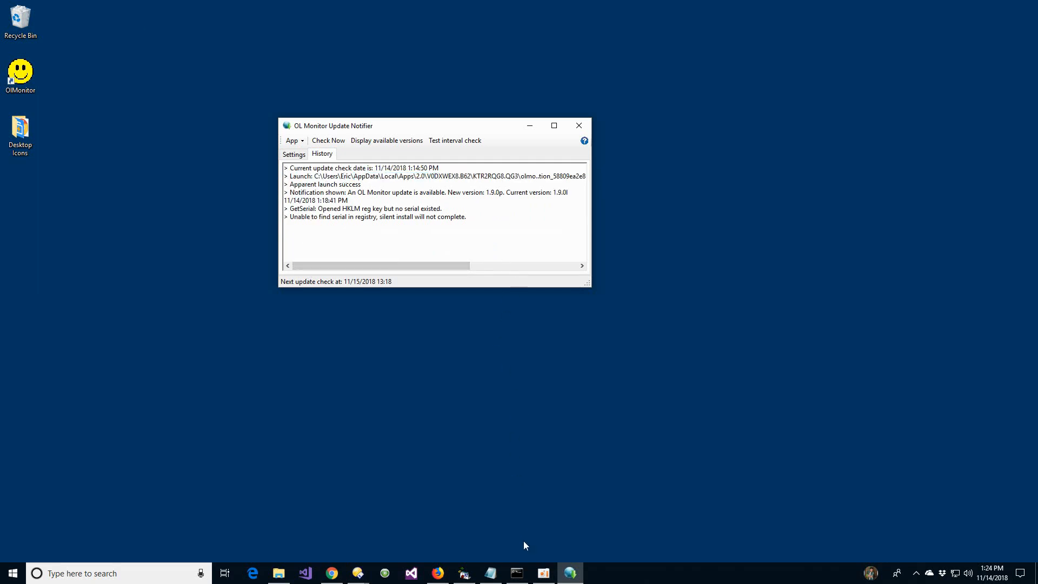
- Run "OLMonitor Updater" /m from C:\temp in the Command Prompt and move the Updater window nearer the centre of the desktop
left_click(524, 572)
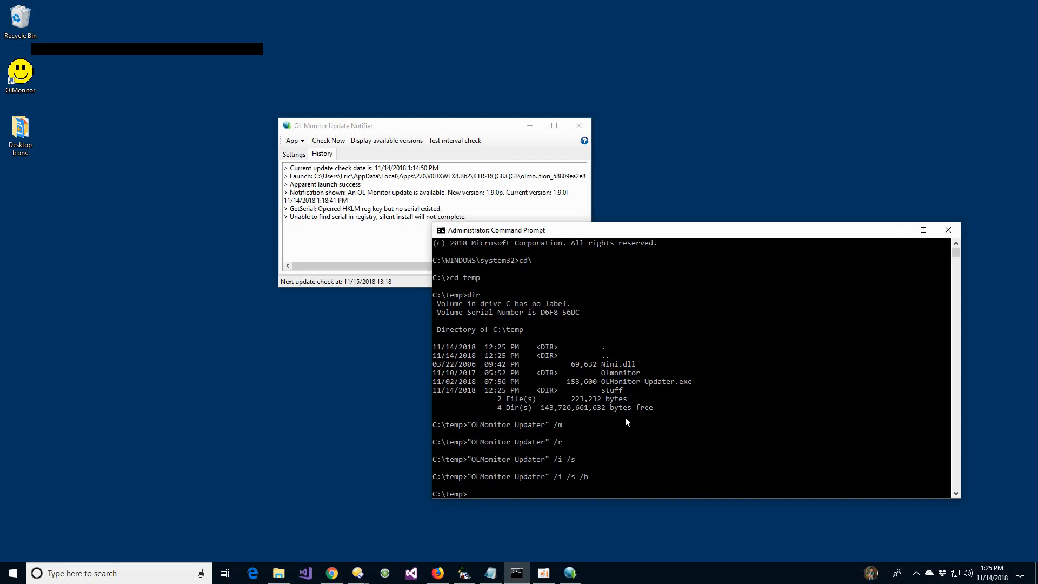
key("Up")
key("Up")
key("Up")
key("Up")
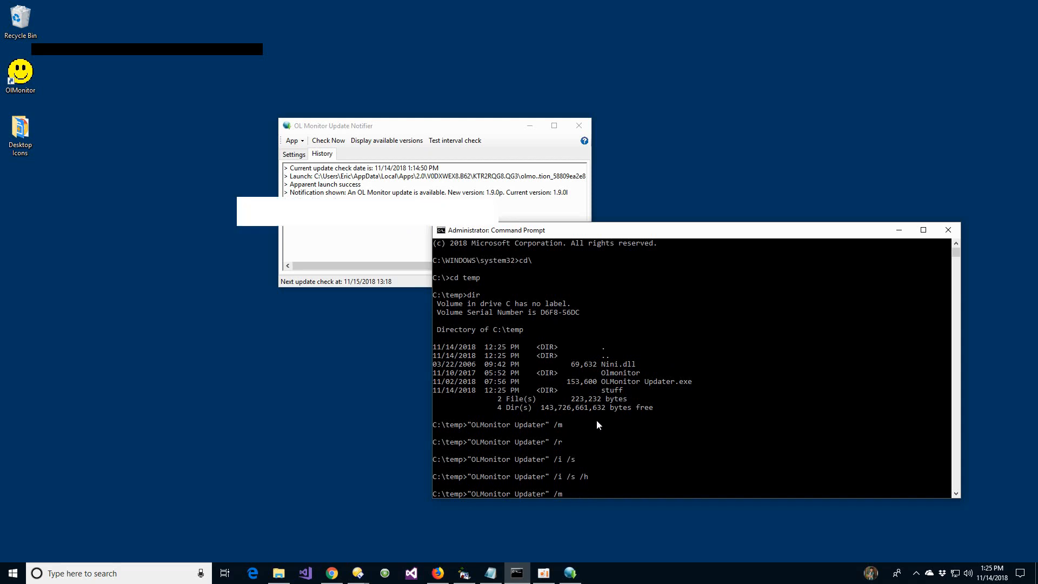
key("Return")
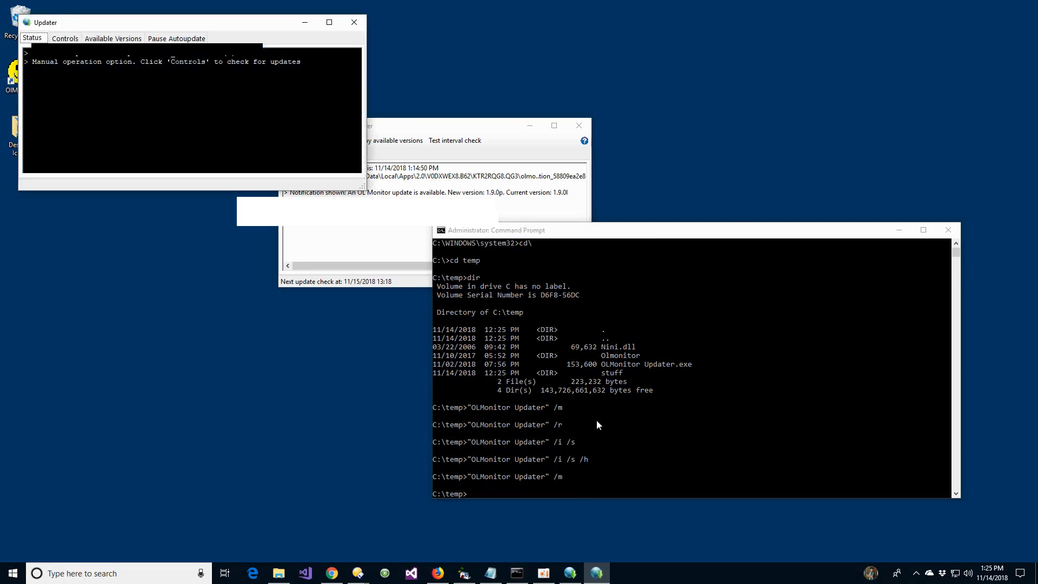
left_click_drag(215, 19, 362, 165)
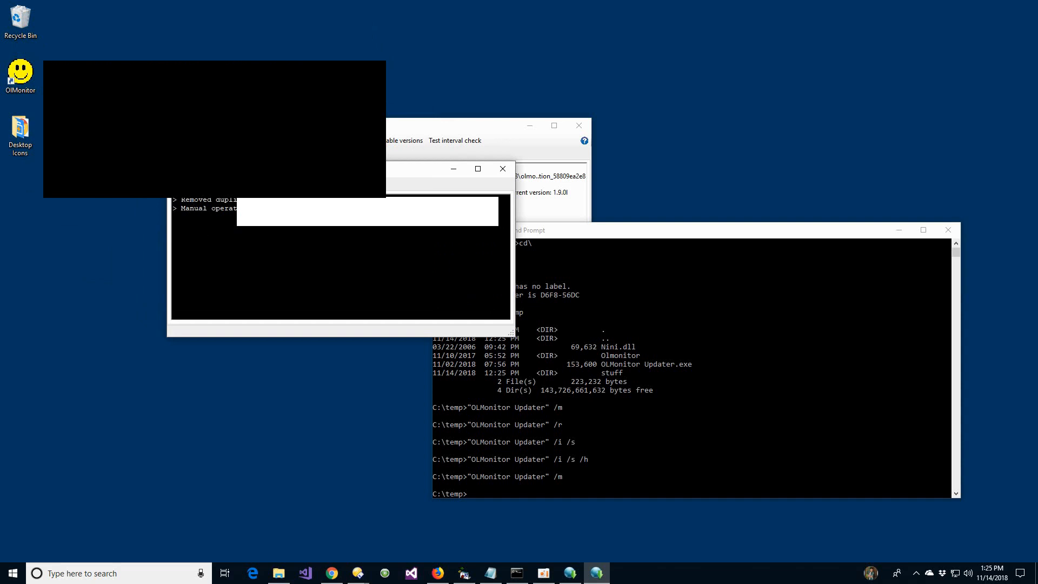
- Read the release notes of a listed version in the Updater and close the Updater
left_click(262, 185)
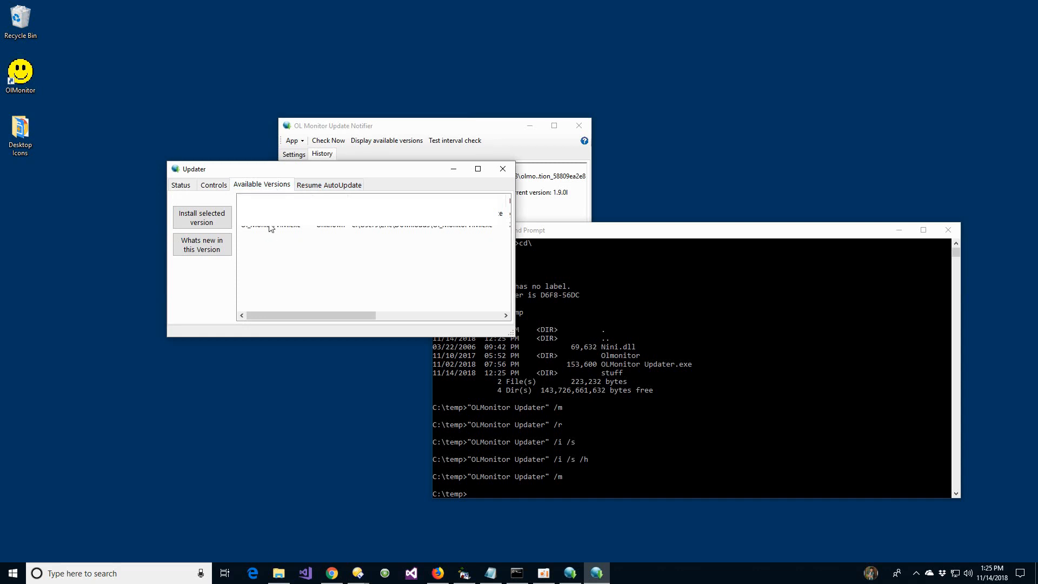
left_click(270, 227)
left_click(202, 244)
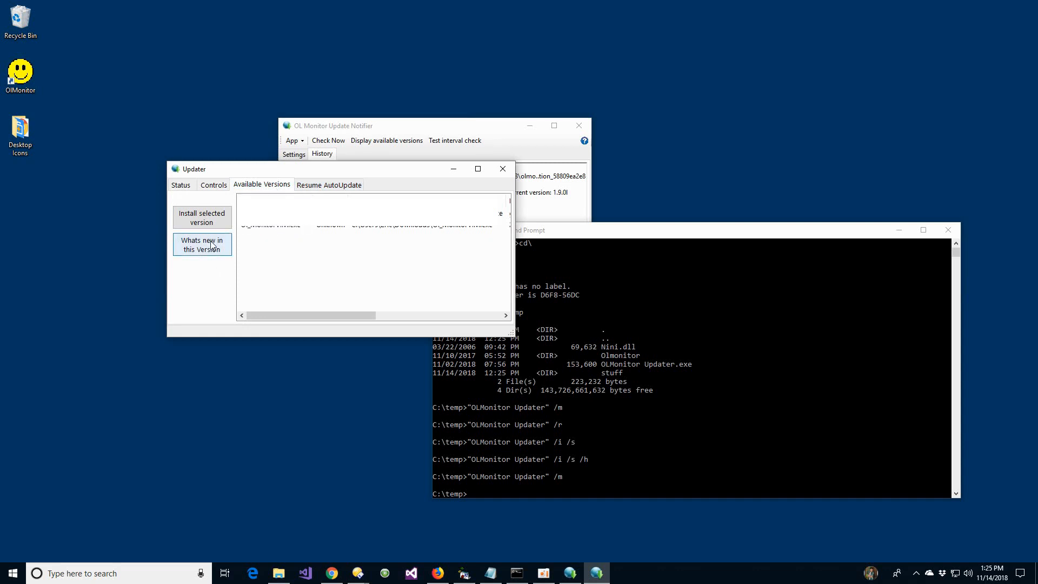
scroll(339, 264, "down", 8)
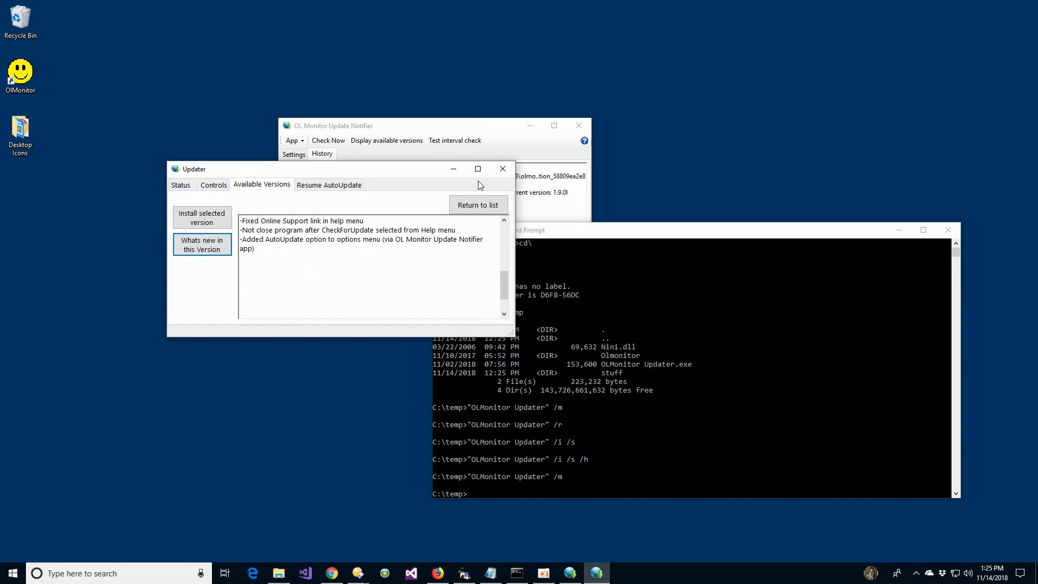
left_click(503, 169)
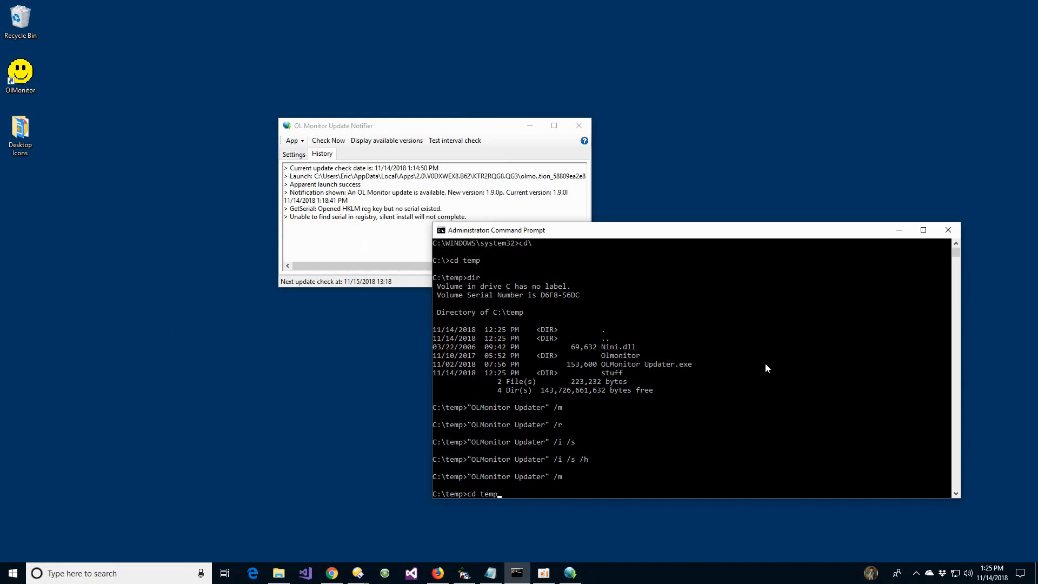
- Run "OLMonitor Updater" /r from C:\temp, decline the request to close OL Monitor, and close the Updater
type("dir")
key("Up")
key("Up")
key("Return")
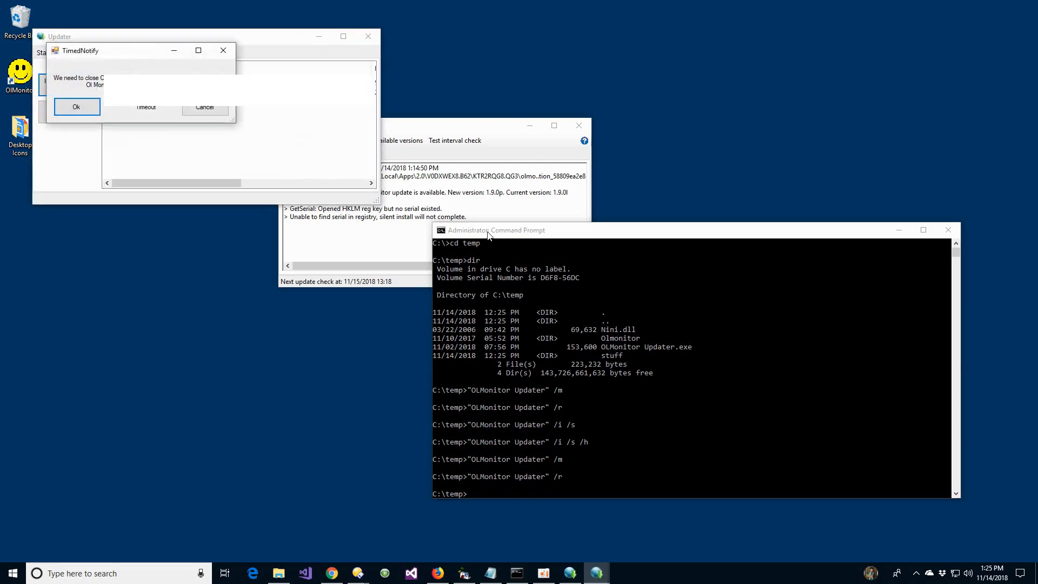
left_click(212, 108)
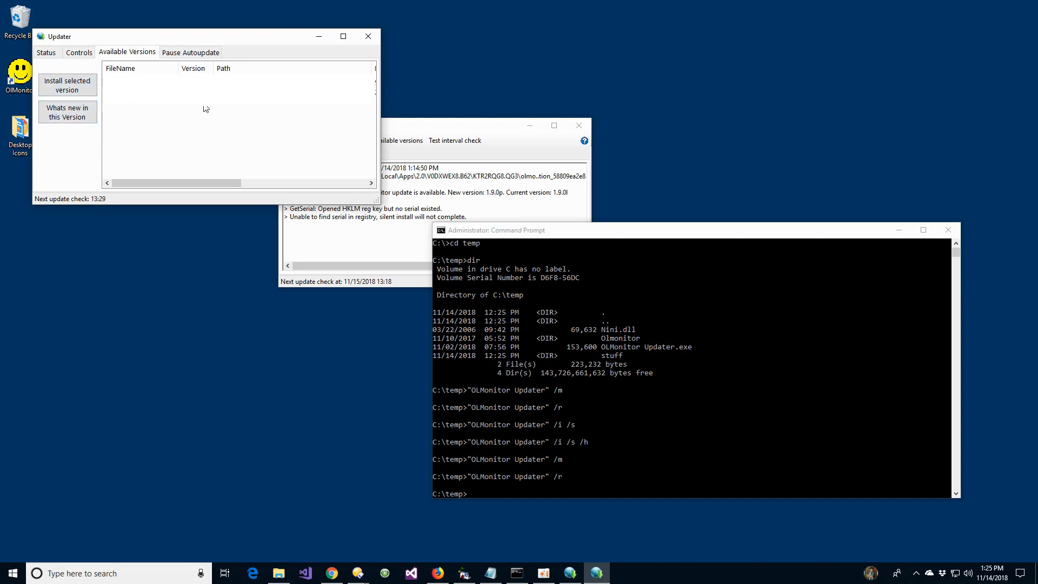
left_click(368, 37)
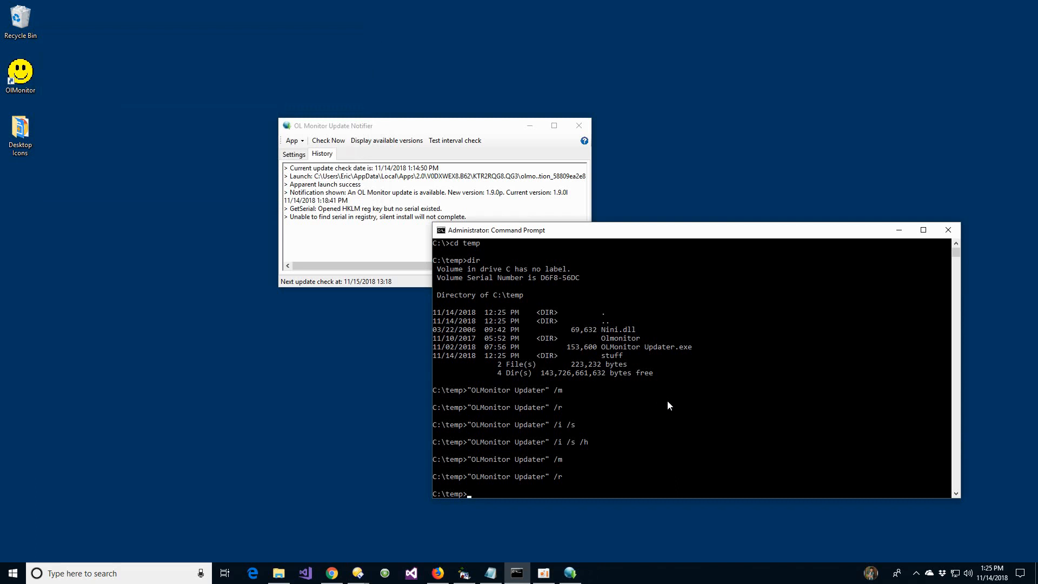
- Run "OLMonitor Updater" /i /s from C:\temp in the Command Prompt
key("Up")
key("Escape")
type("cd temp")
key("Escape")
key("Up")
key("Up")
key("Up")
key("Up")
key("Return")
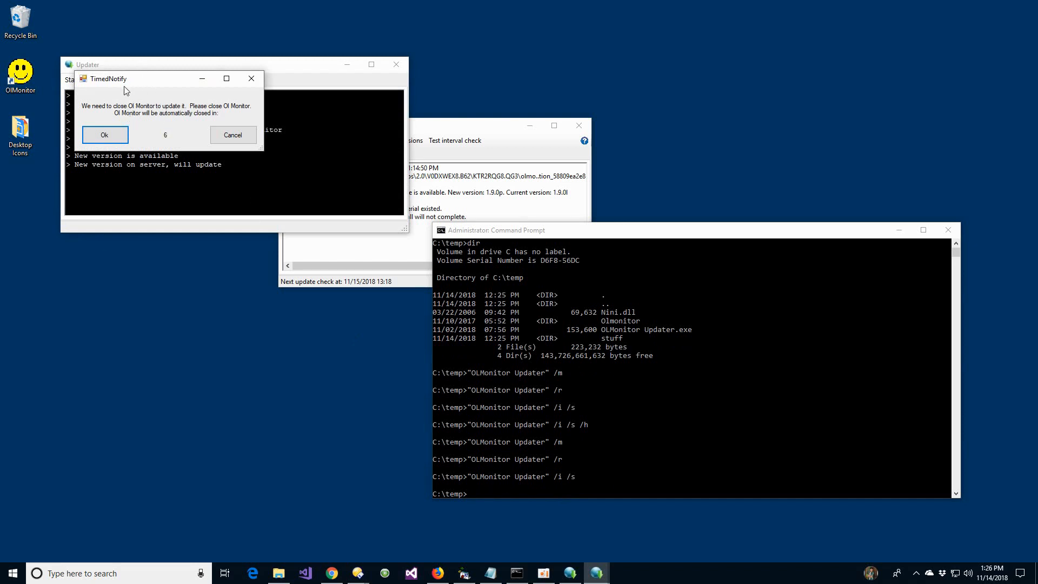
- Accept closing OL Monitor for the update, and put away the browser and Updater windows
left_click(112, 137)
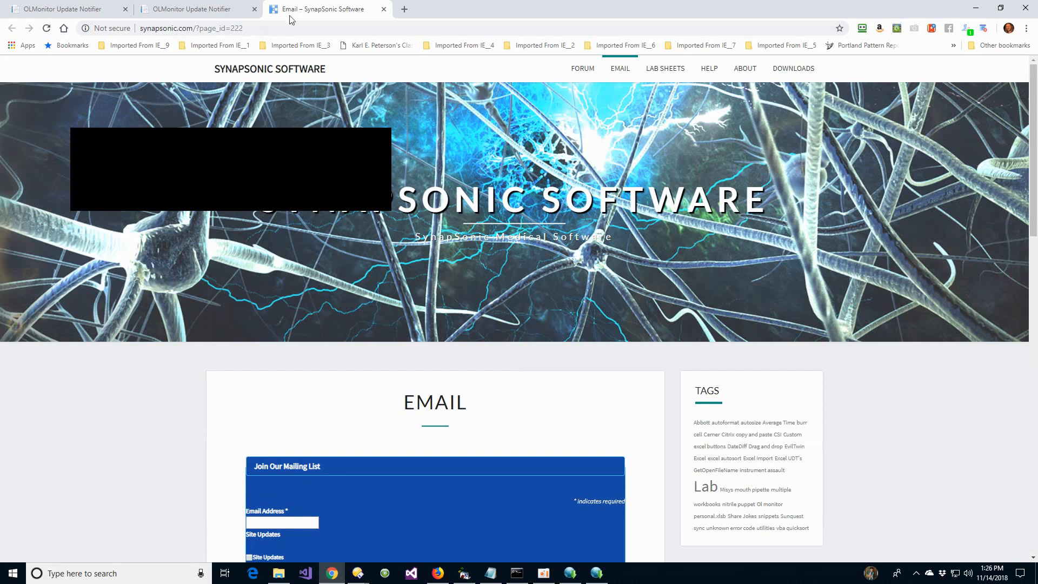
left_click(975, 8)
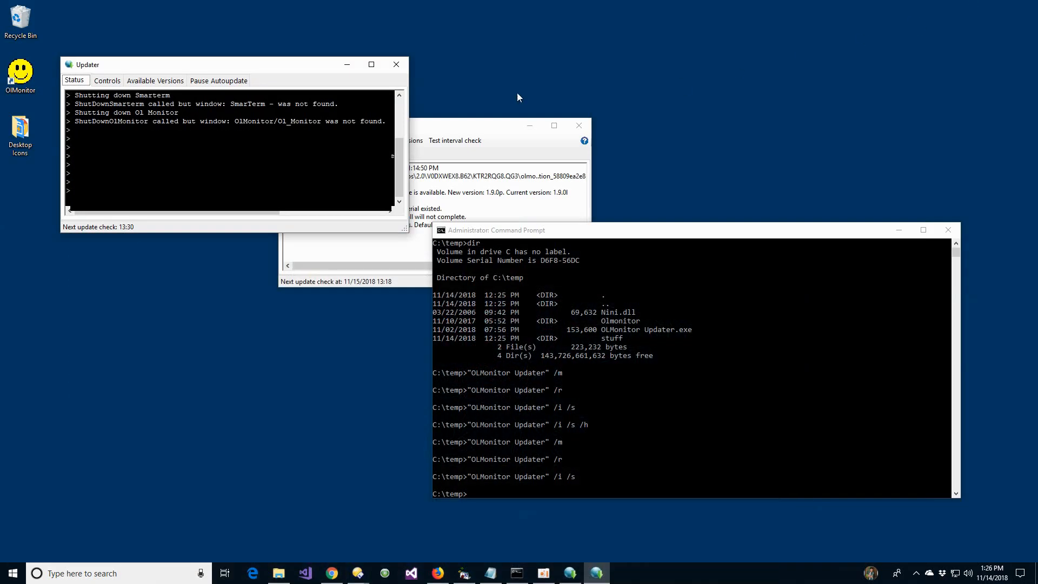
left_click(398, 65)
- Run "OLMonitor Updater" /i /s /h from C:\temp, minimise the browser, and return to the Update Notifier's history
key("Up")
key("Up")
key("Up")
key("Up")
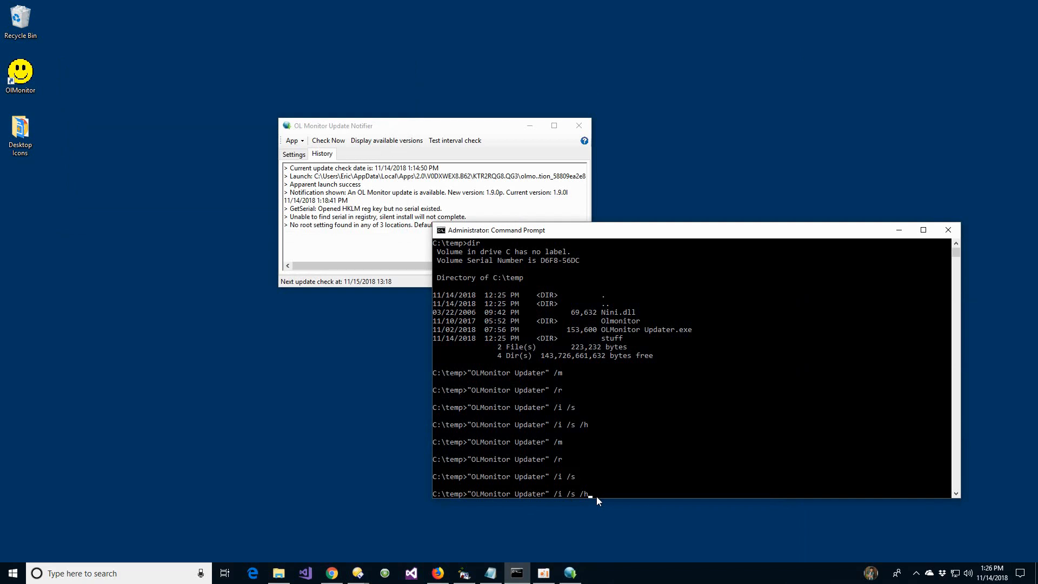
key("Return")
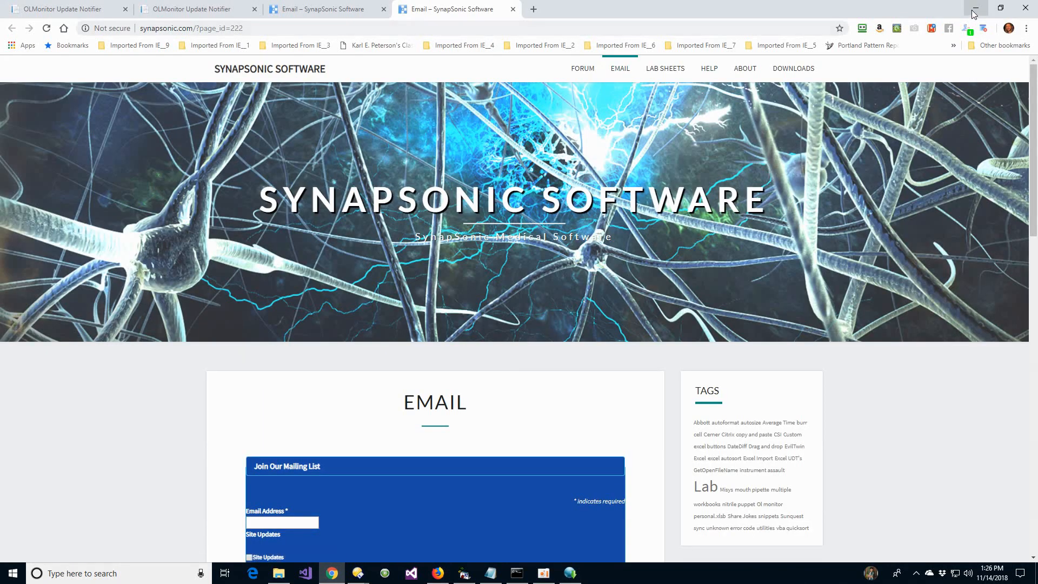
left_click(975, 11)
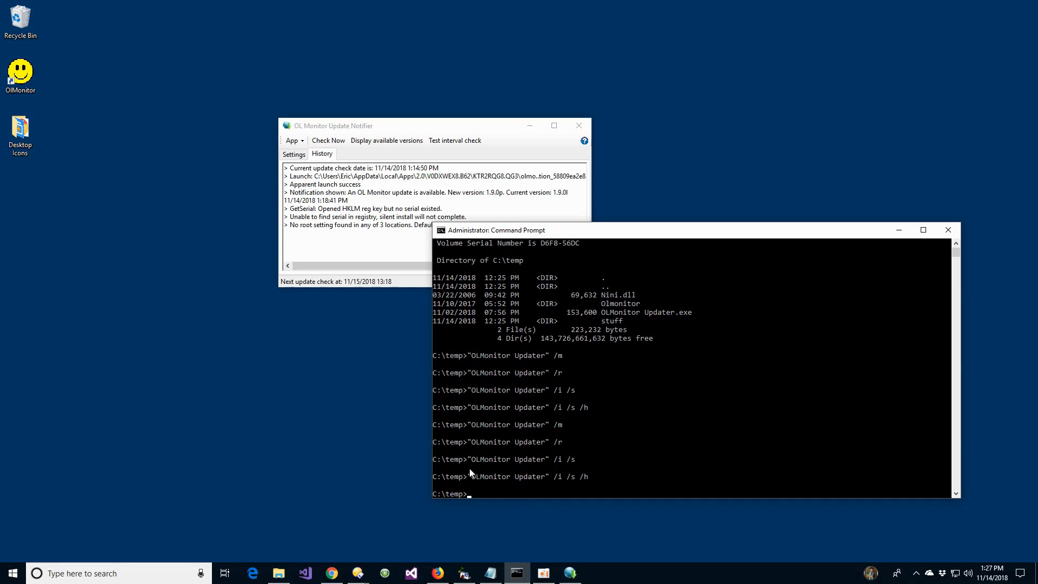
left_click(433, 128)
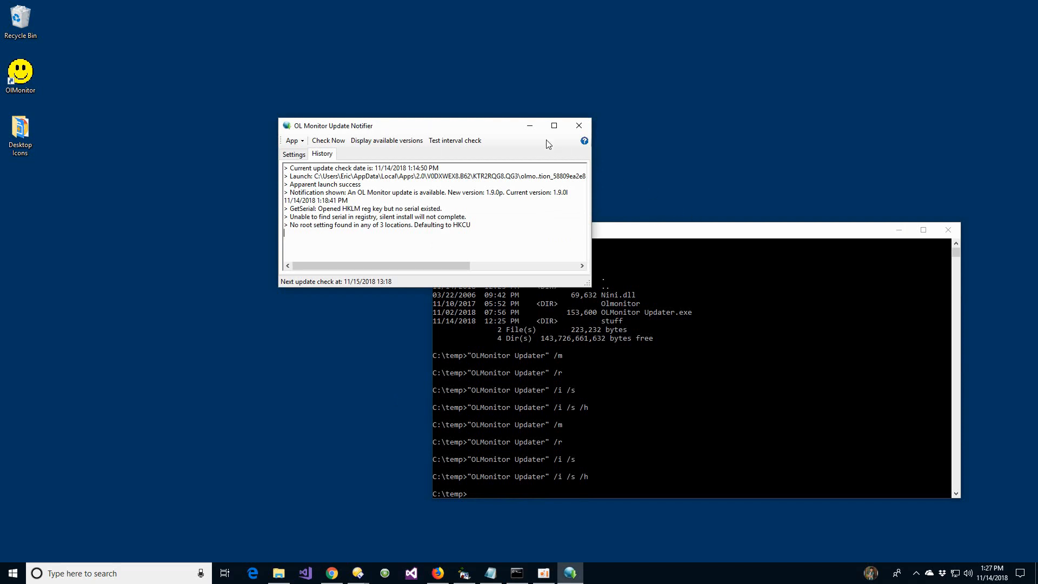
- Minimise the Update Notifier to the system tray, restore it from there, and show its Settings
left_click(532, 128)
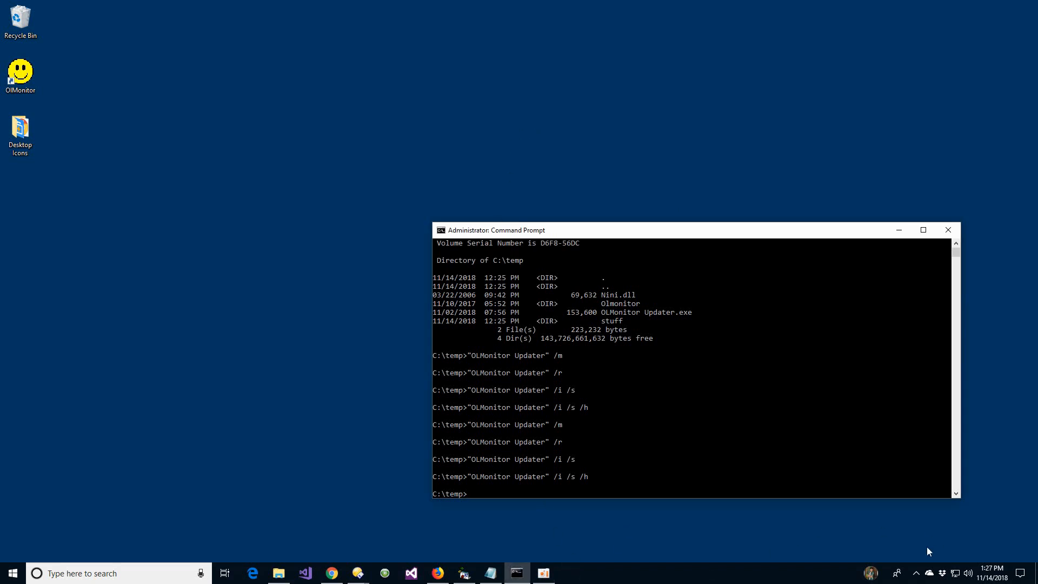
left_click(916, 573)
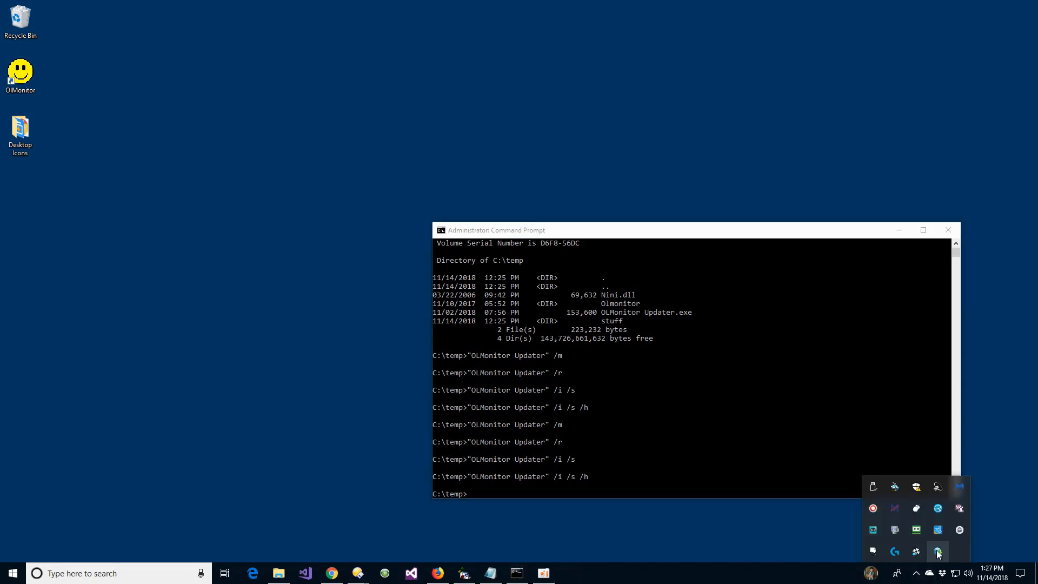
left_click(938, 552)
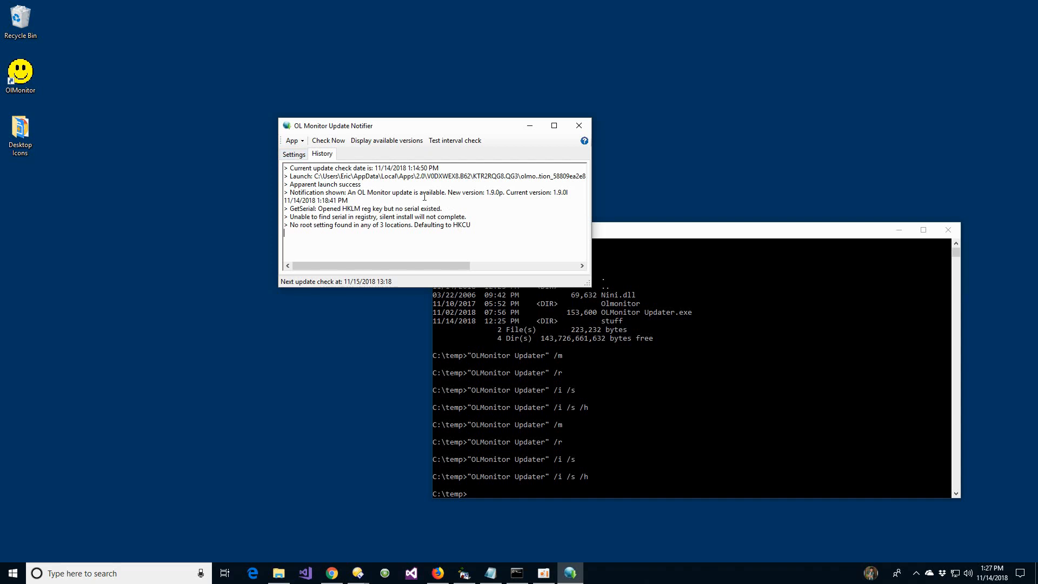
left_click(297, 155)
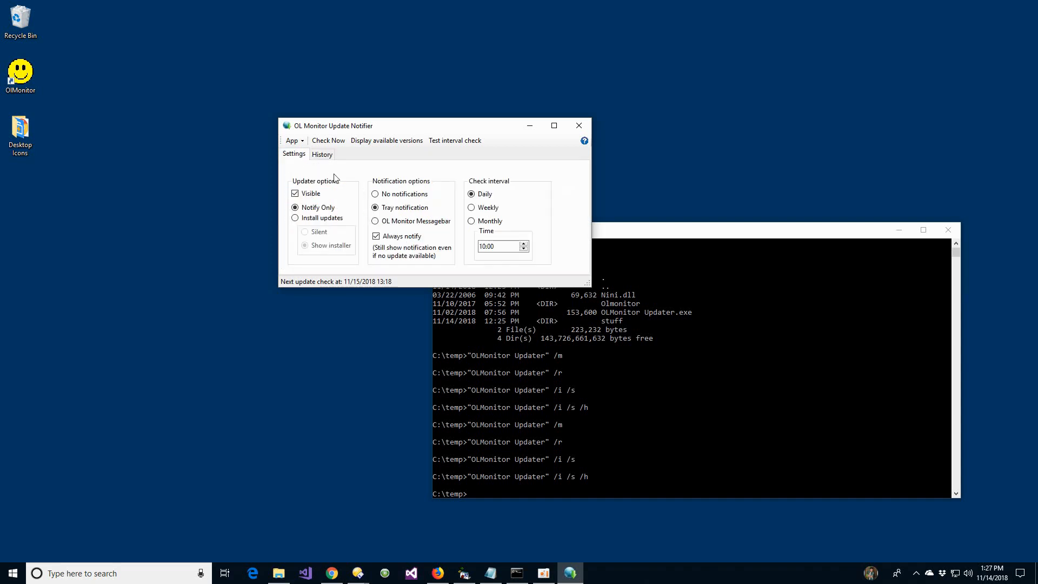
left_click(292, 141)
left_click(444, 158)
- Open the Notifier's online help, view the Settings Manager manual listed under helpful programs, and return to the Support page
left_click(585, 141)
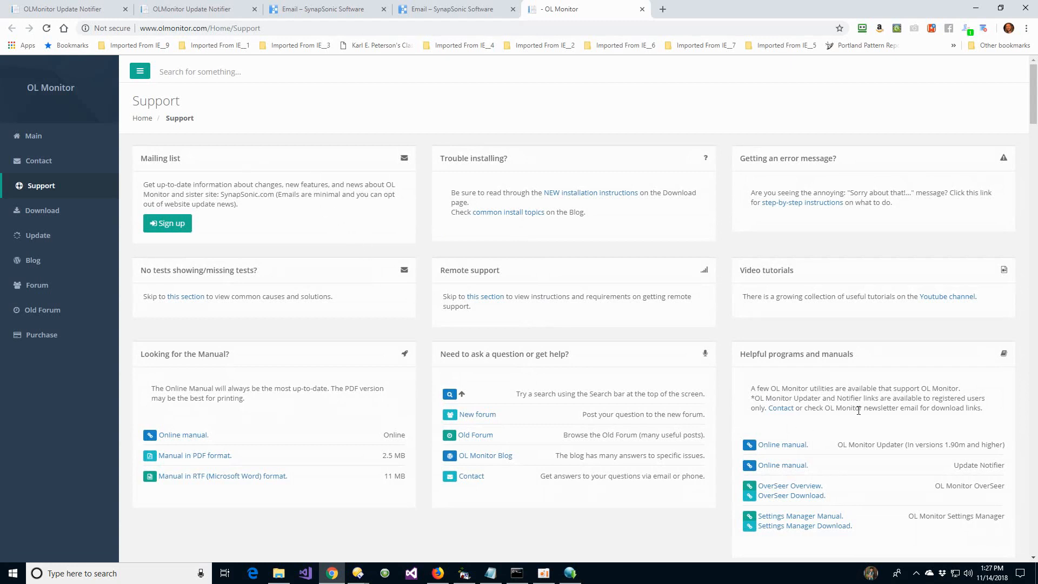
scroll(876, 399, "down", 3)
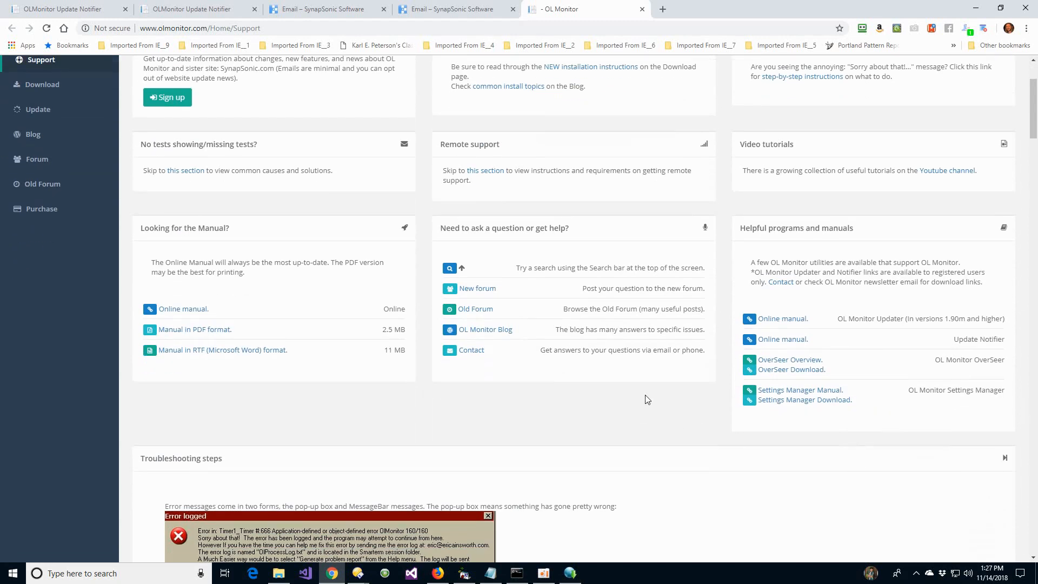
left_click(835, 392)
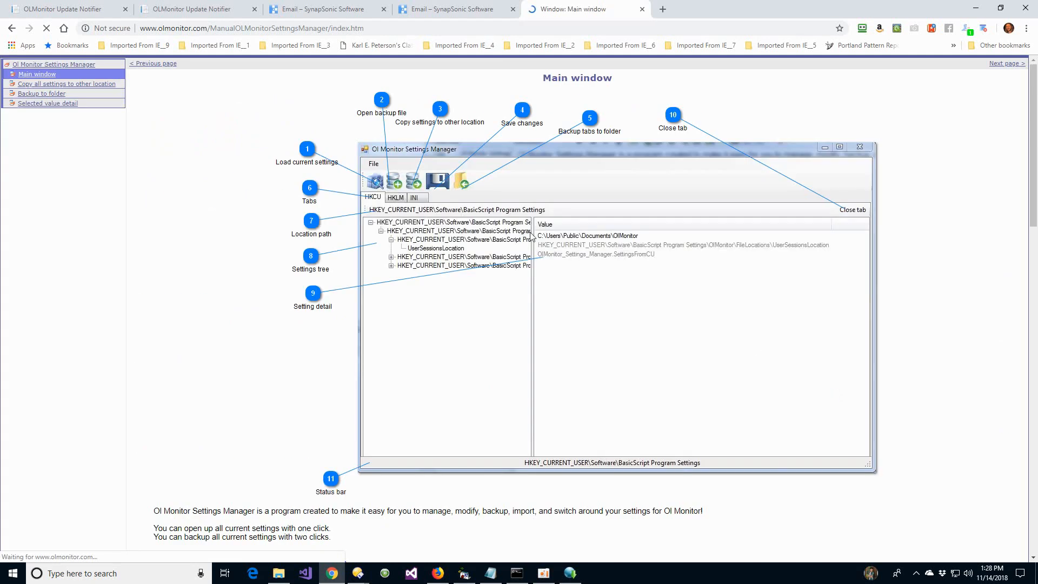
key("alt+Left")
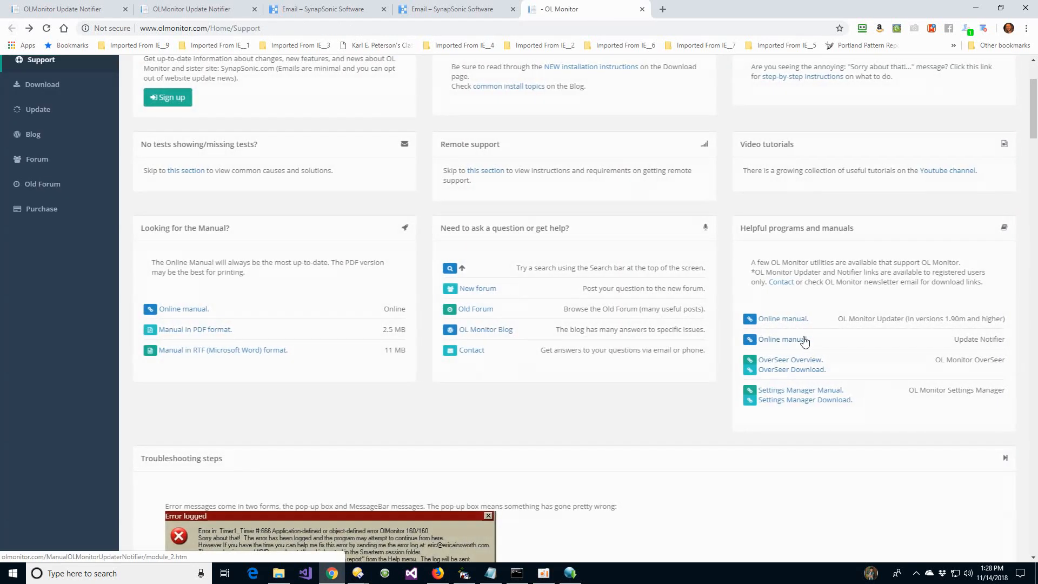
- Open the OL Monitor Updater online manual, review the Update Notifier's Settings topic down to the History tab section, and minimise the browser
left_click(796, 320)
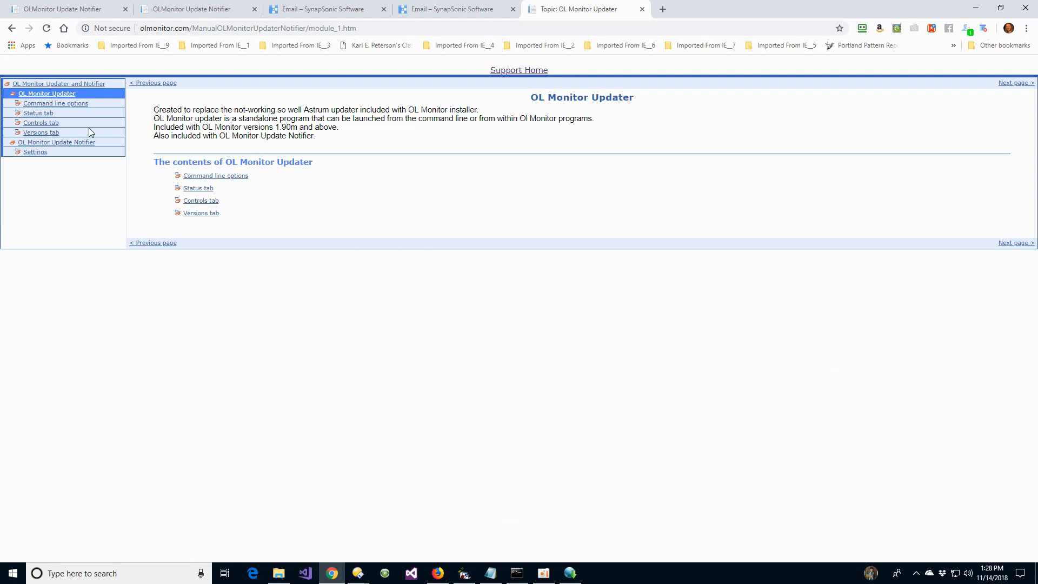
left_click(86, 144)
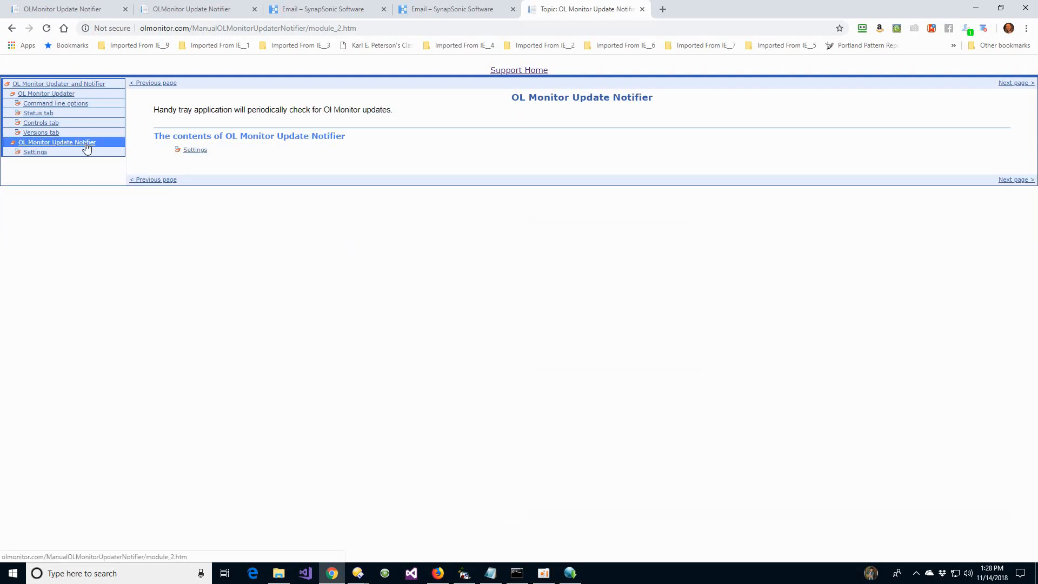
left_click(33, 153)
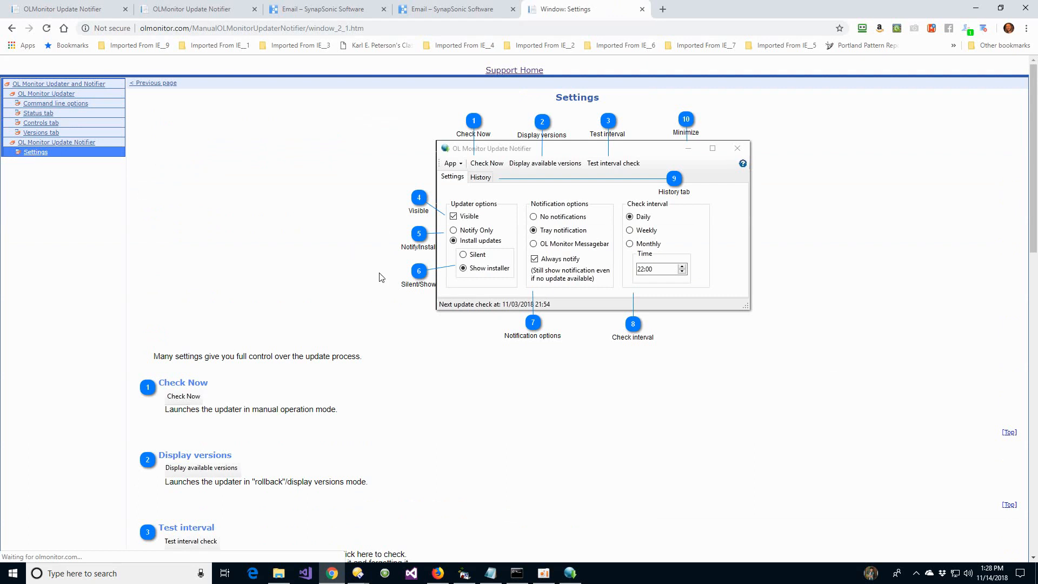
scroll(282, 225, "down", 6)
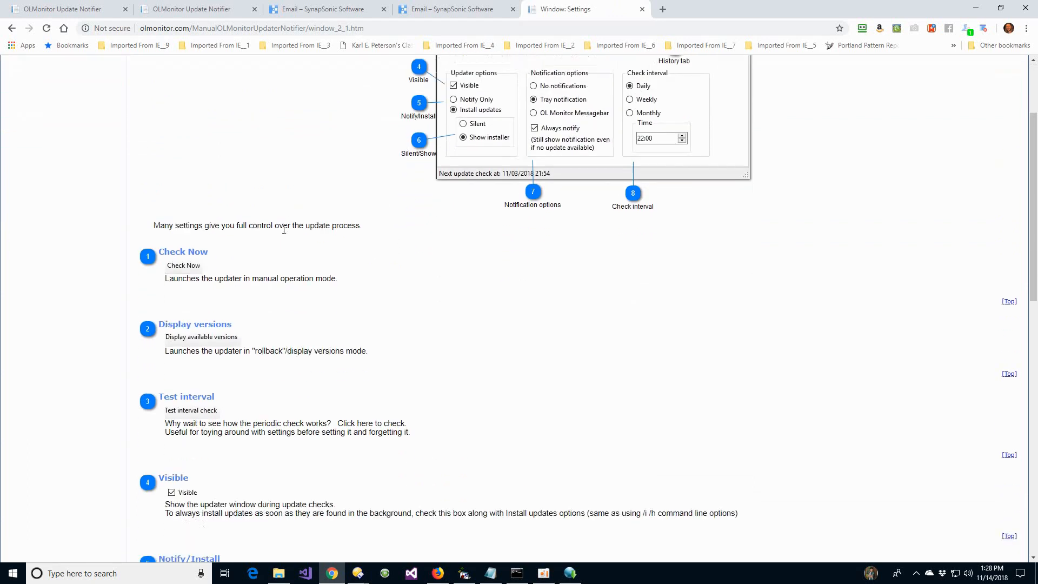
scroll(297, 244, "down", 7)
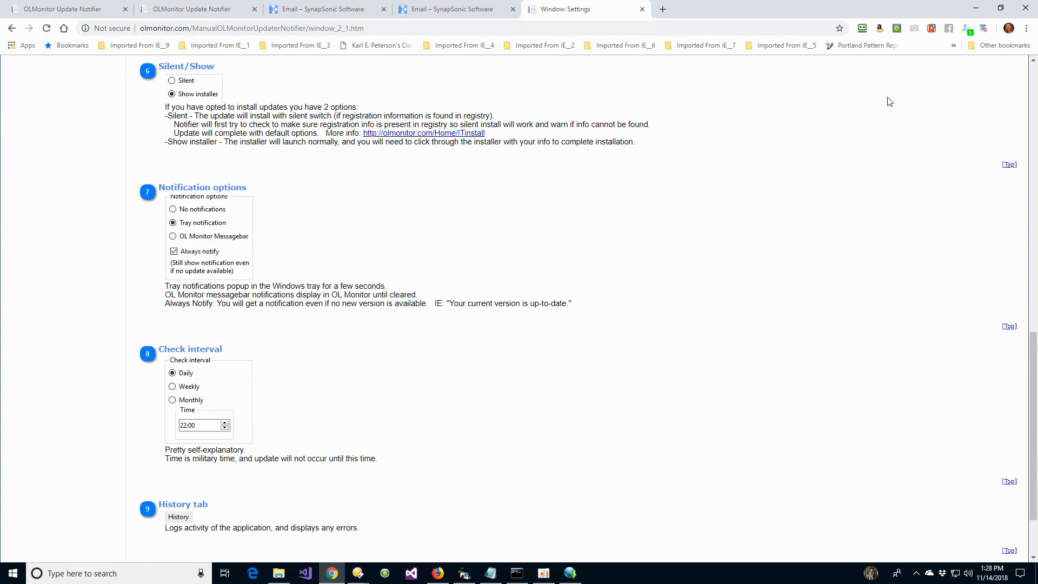
left_click(977, 10)
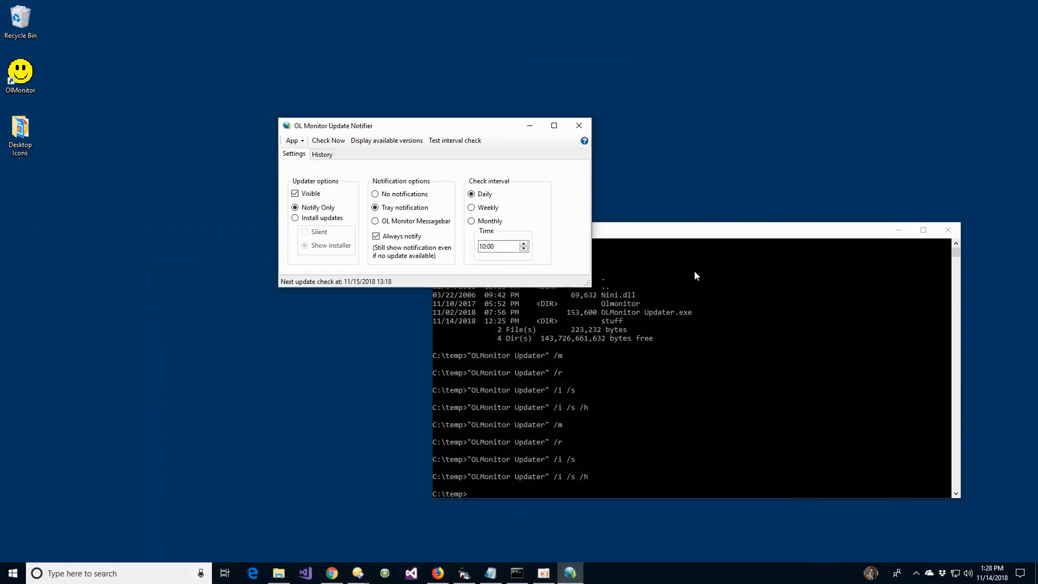